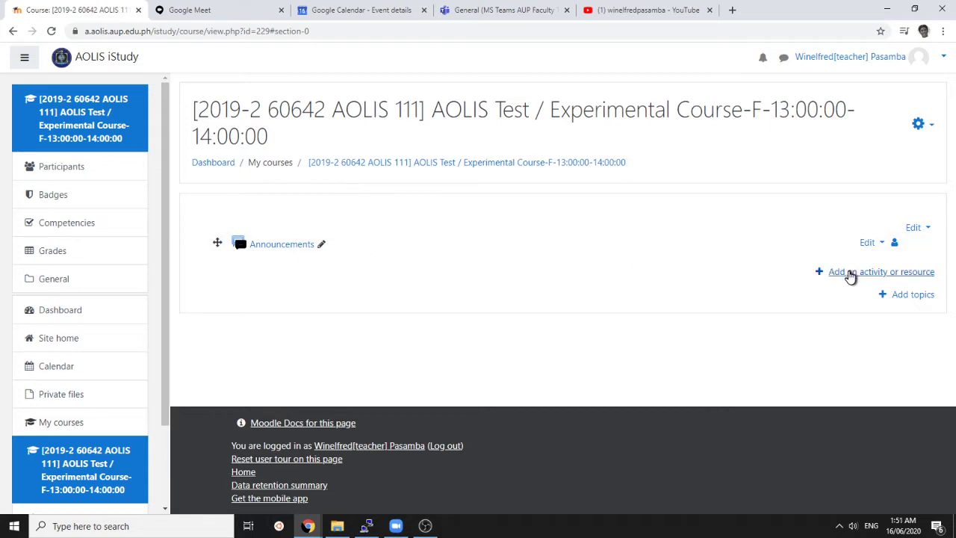
Step: Add a new Page resource to the course and start entering 'MS Teams Link' as its name
click(850, 276)
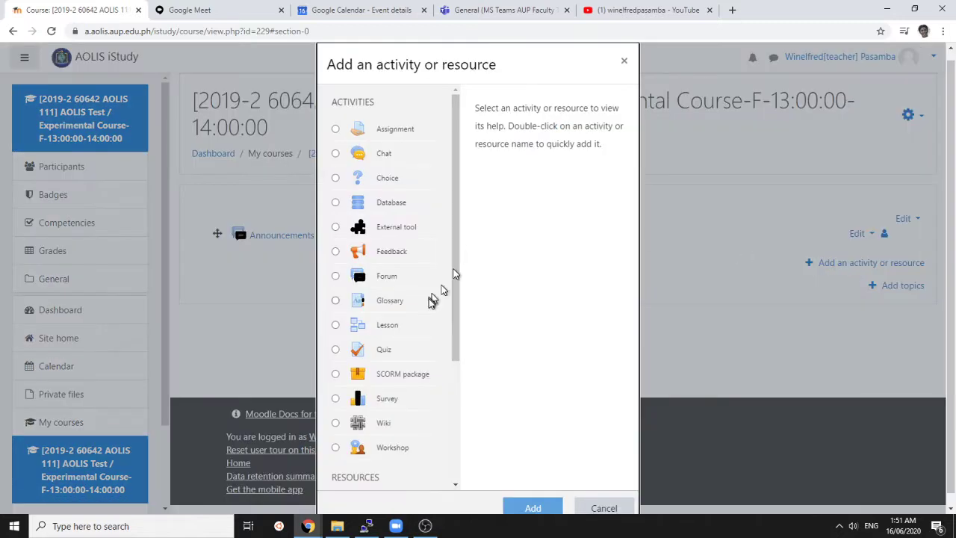
scroll(431, 313, down, 3)
click(385, 456)
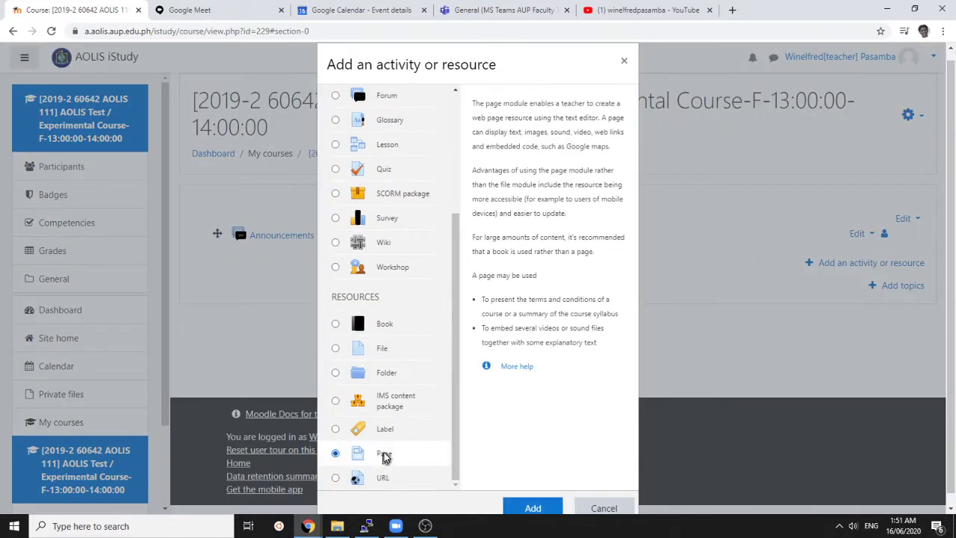
click(526, 506)
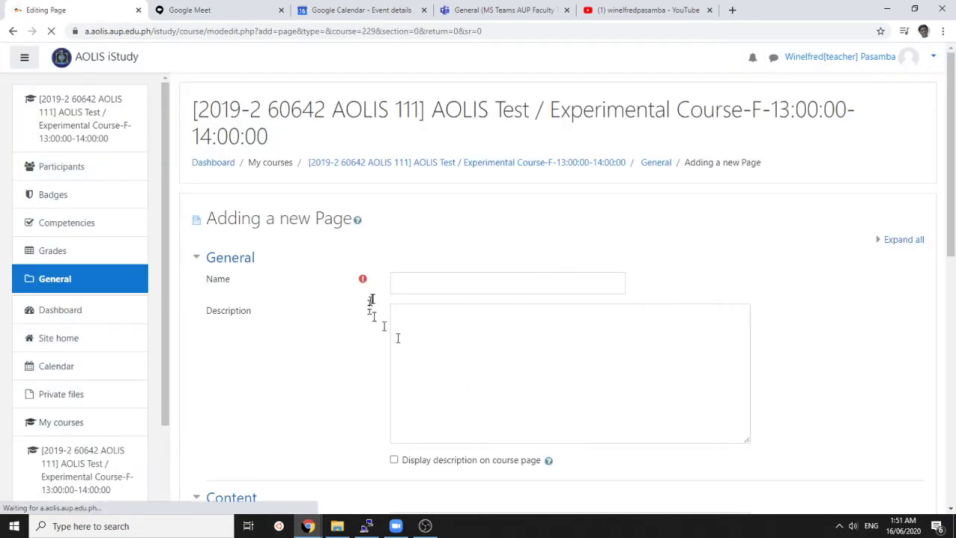
click(396, 284)
text(This is the)
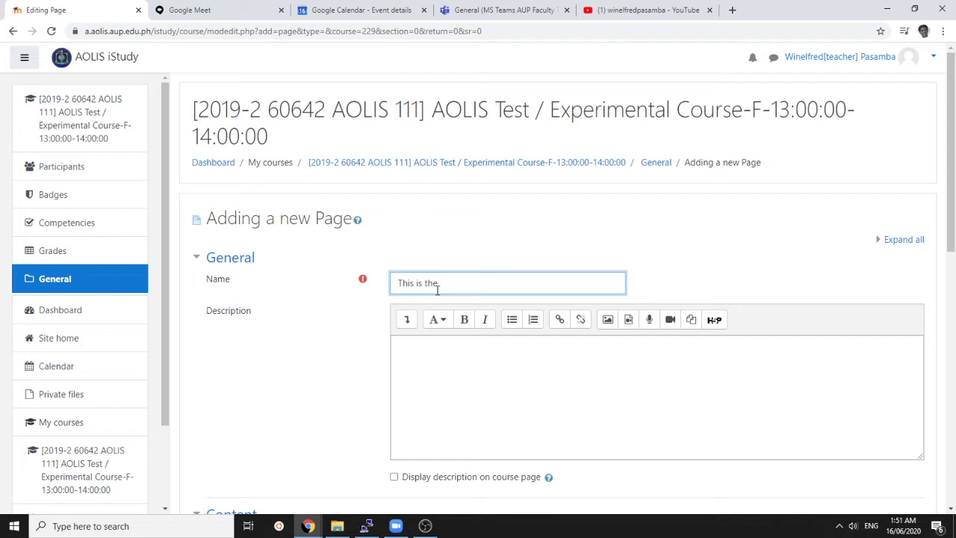
key(ctrl+a)
text(M)
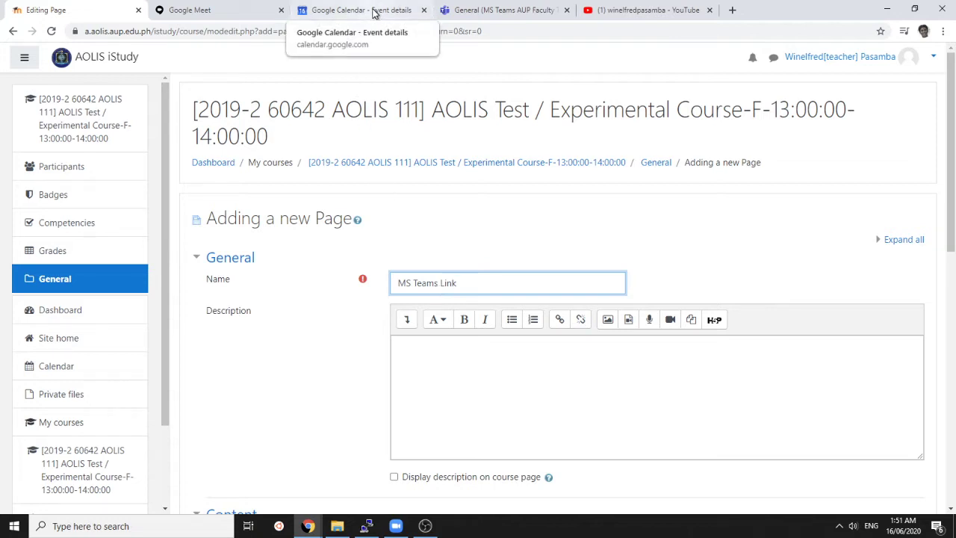
Step: Copy the MS Teams AUP Faculty Training team link using Get link to team
click(472, 9)
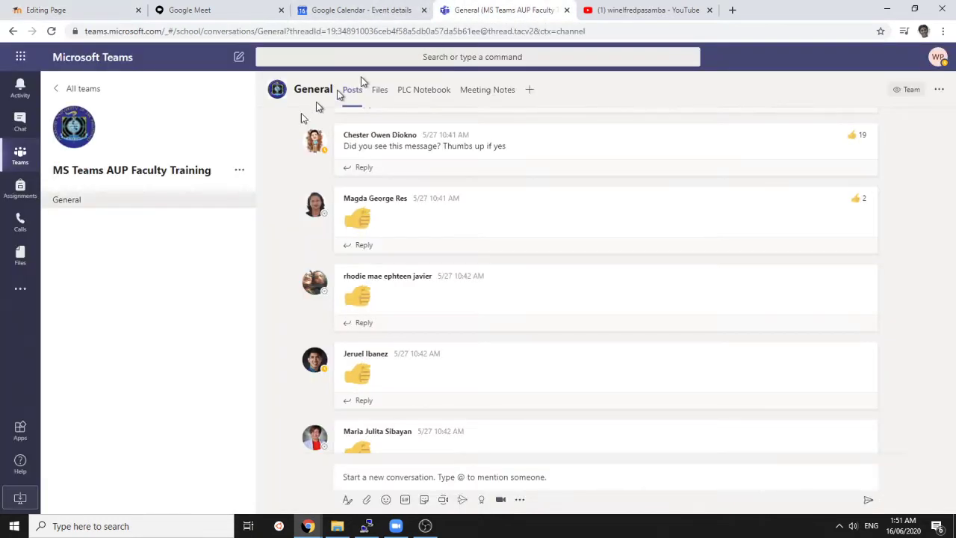
mouse_move(142, 199)
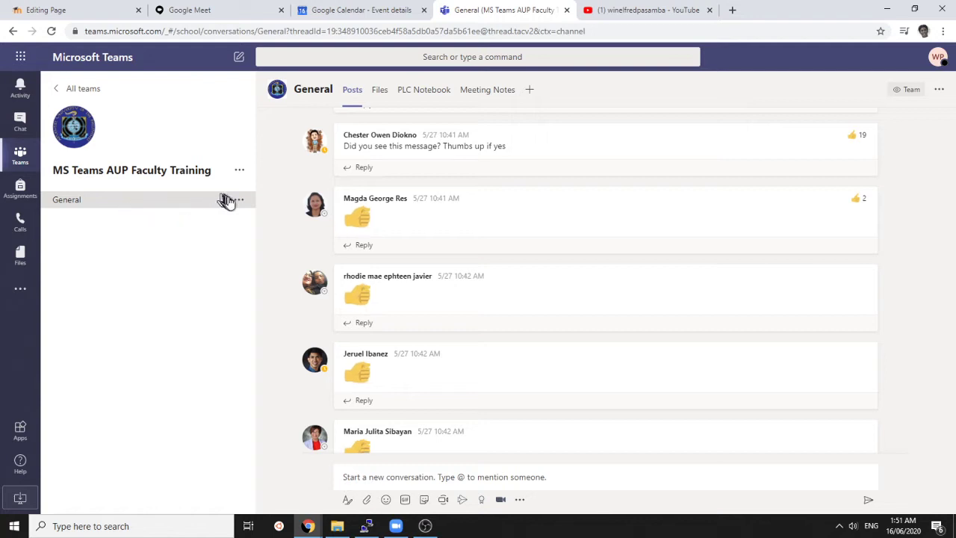
click(238, 200)
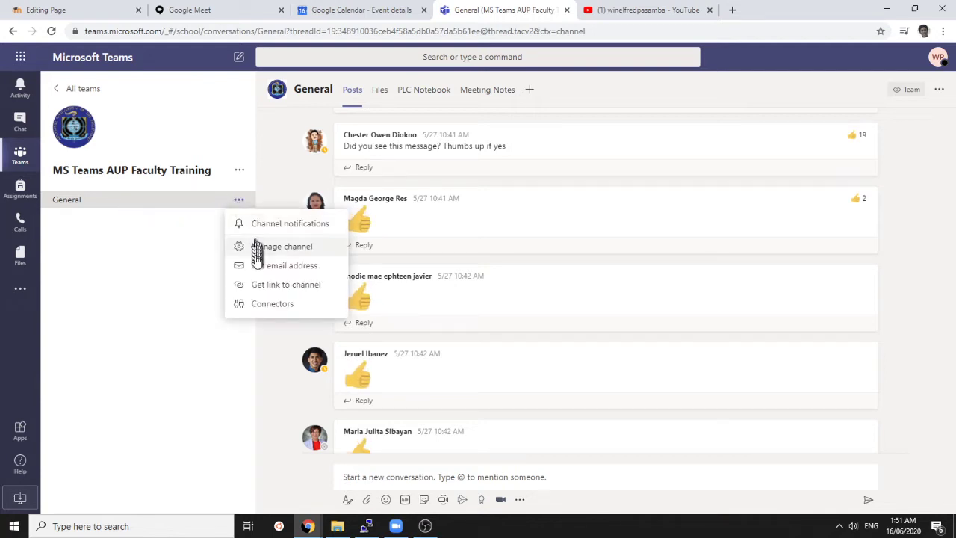
click(239, 172)
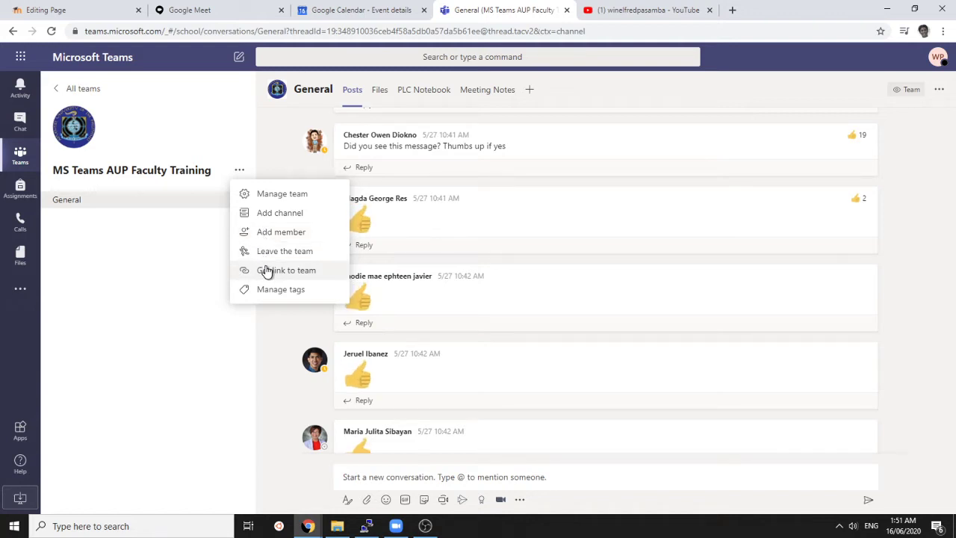
click(208, 237)
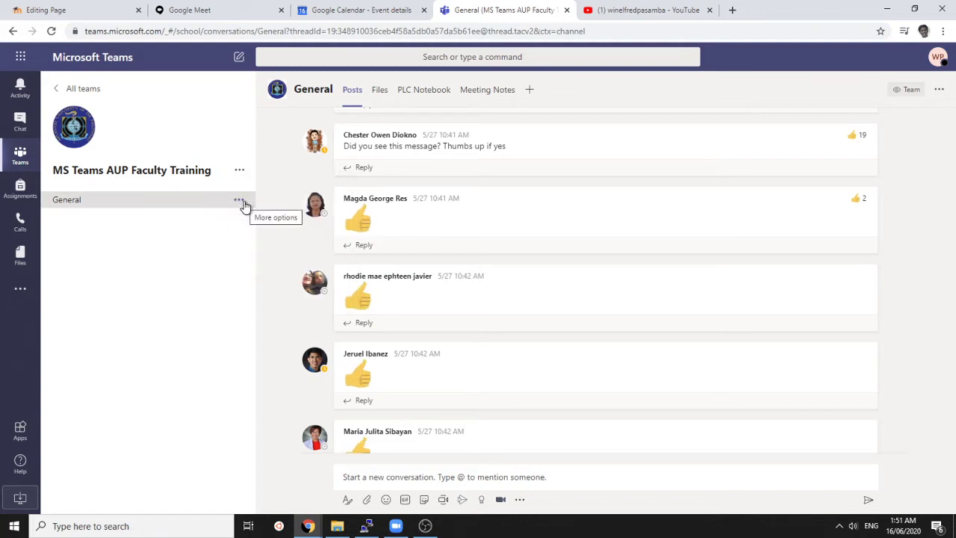
click(239, 201)
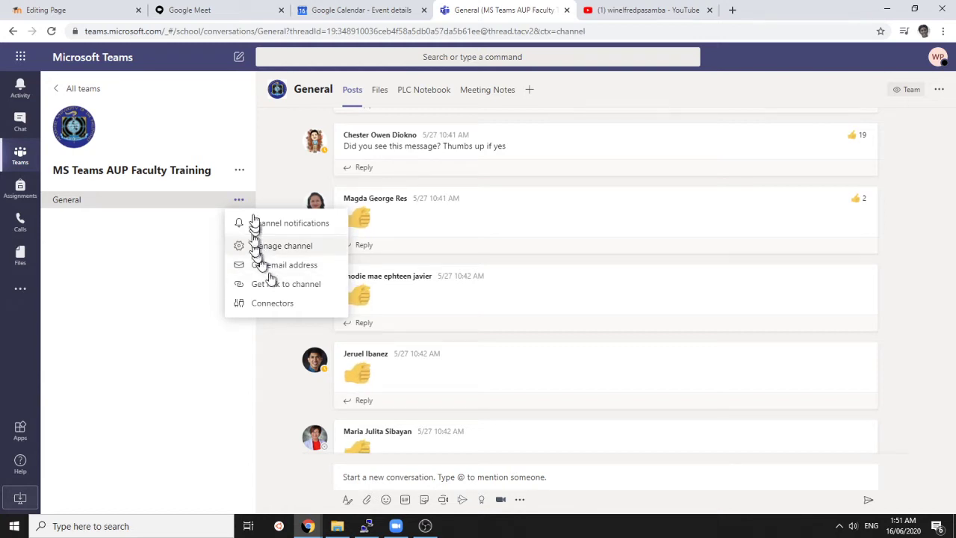
click(239, 171)
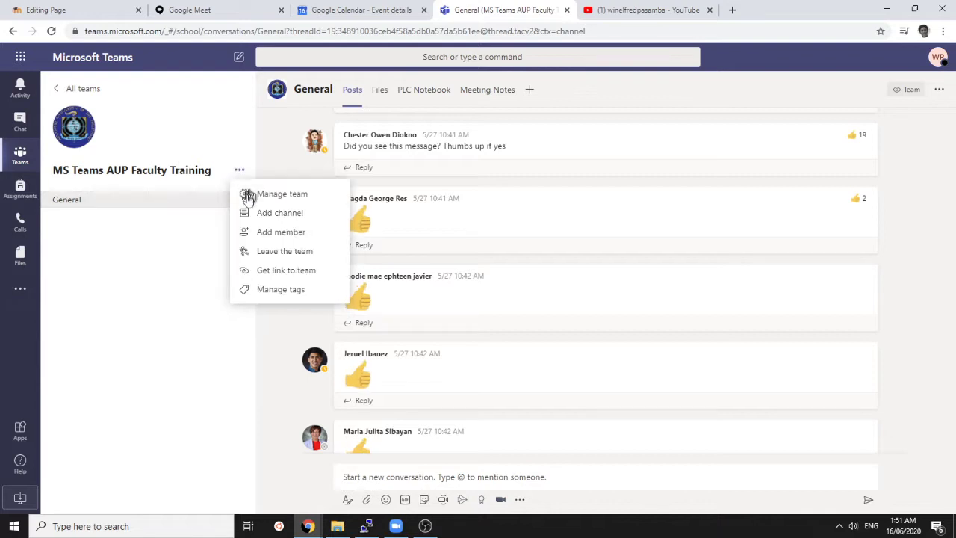
click(278, 271)
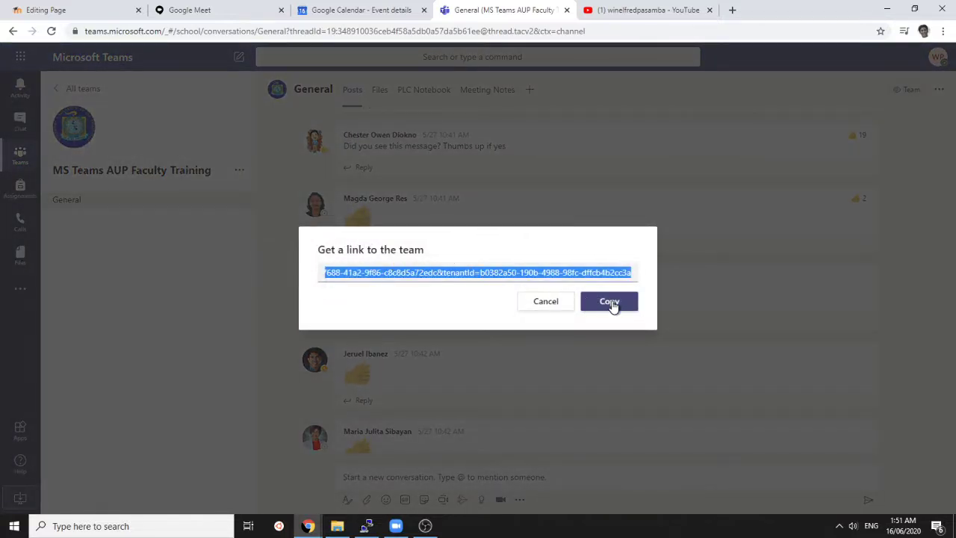
click(592, 302)
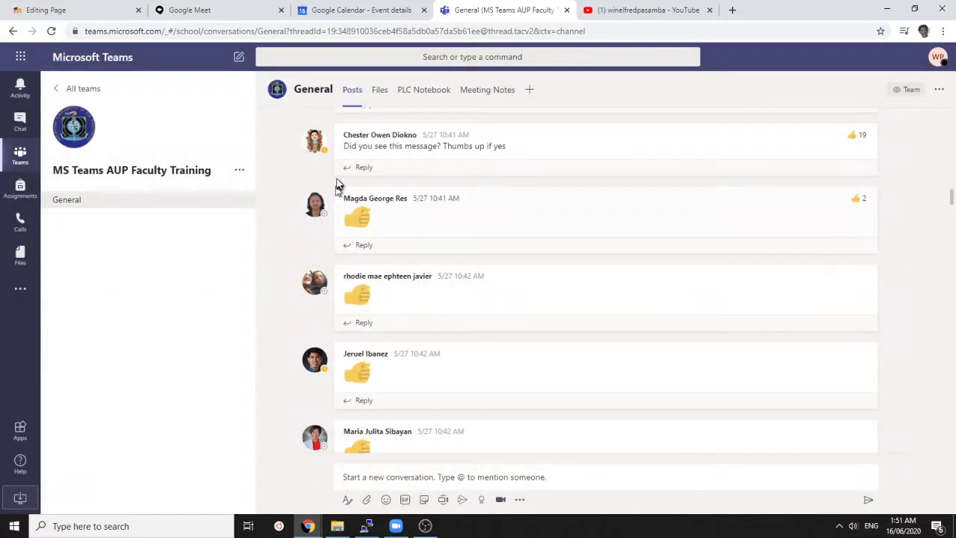
Step: Cycle through the YouTube, Google Calendar, Teams and Google Meet browser tabs
click(601, 11)
click(351, 16)
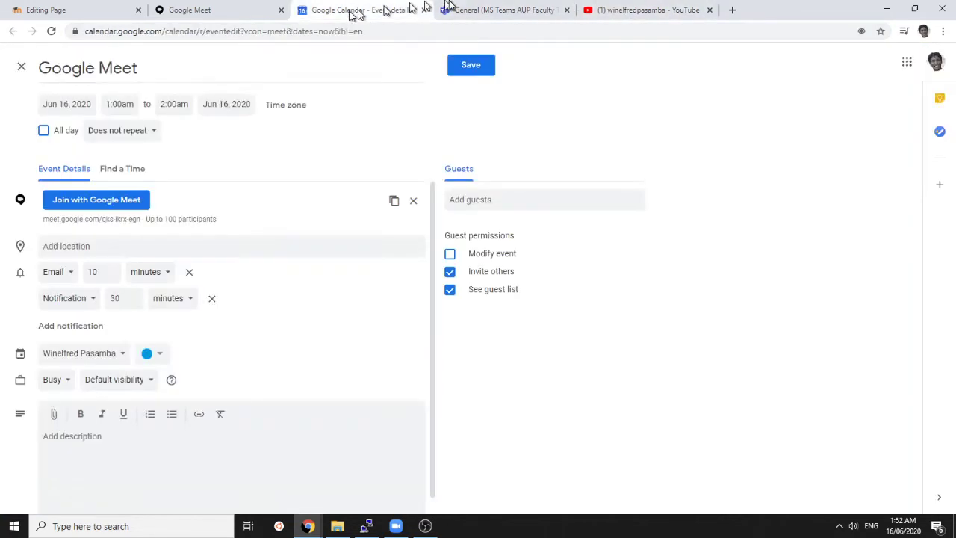
click(452, 11)
click(349, 9)
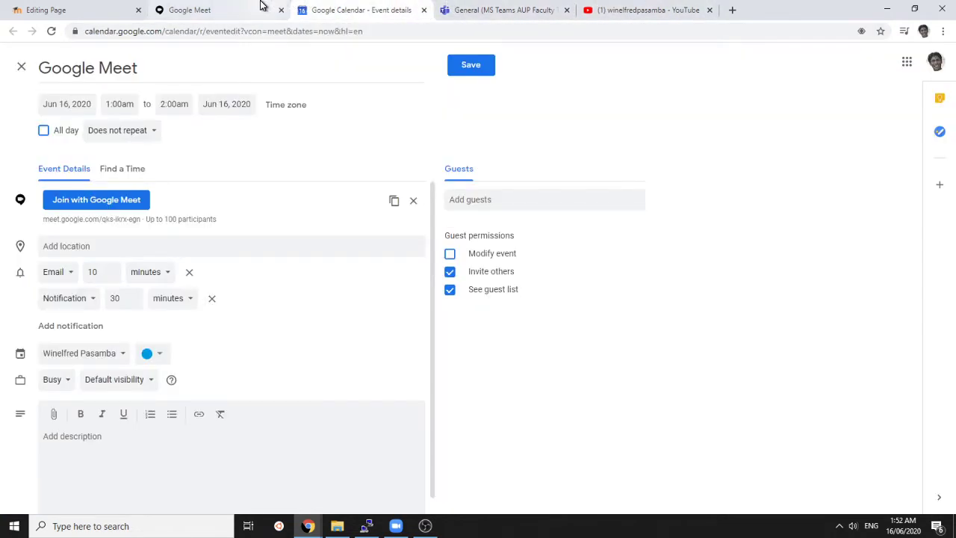
click(257, 7)
Step: Back in the Moodle form, write the description 'MS Teams Link for this course.'
click(106, 6)
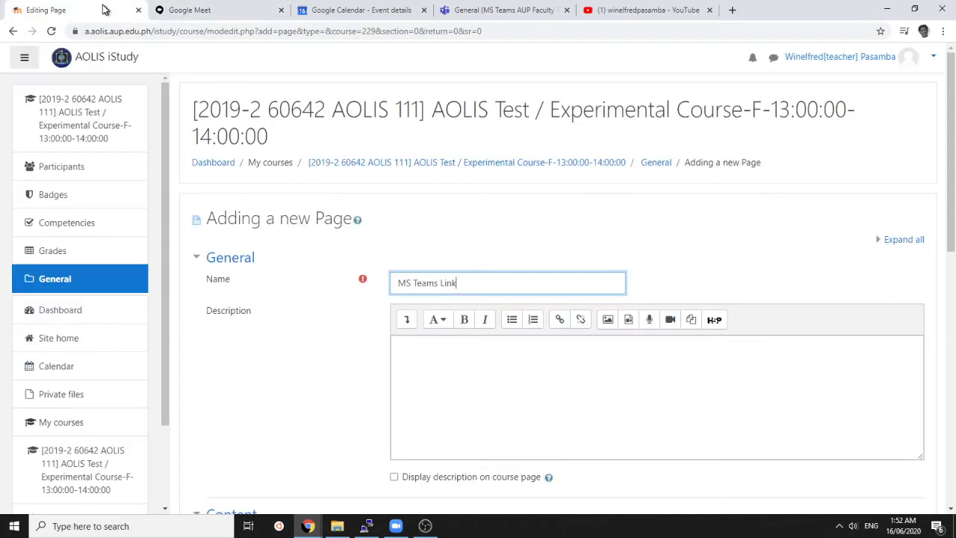
click(462, 364)
text(MS Teams L)
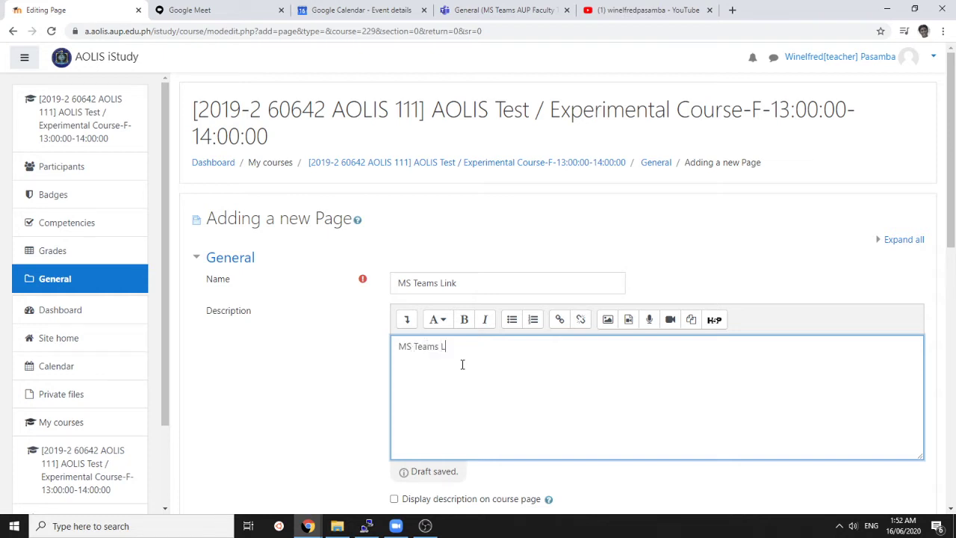
click(462, 365)
text(ink for this course.)
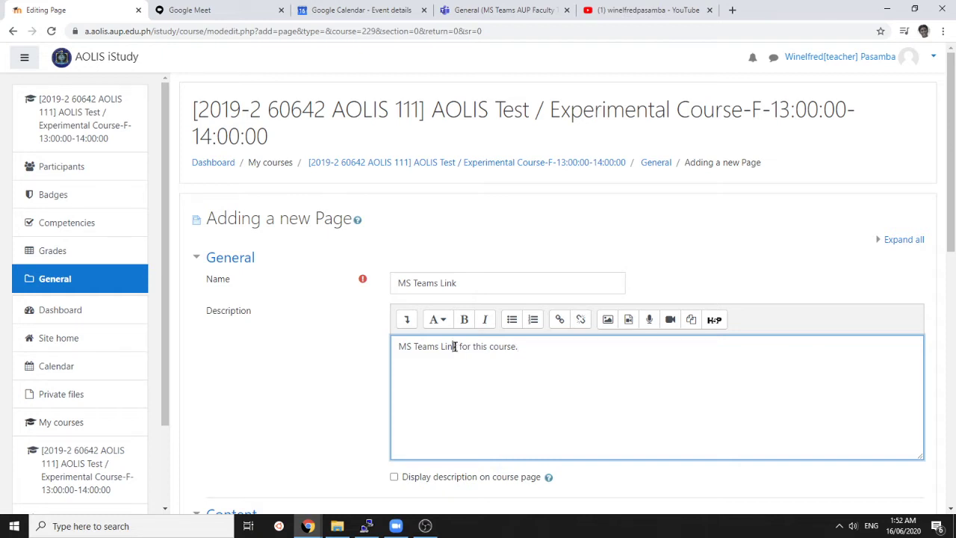
Step: Link the description sentence to the copied Teams URL, opening in a new window
triple_click(454, 345)
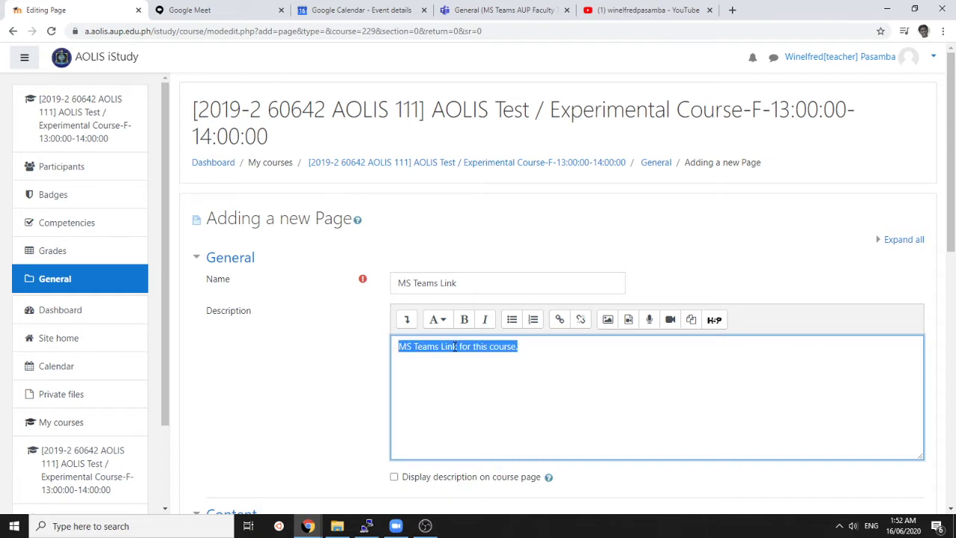
click(560, 321)
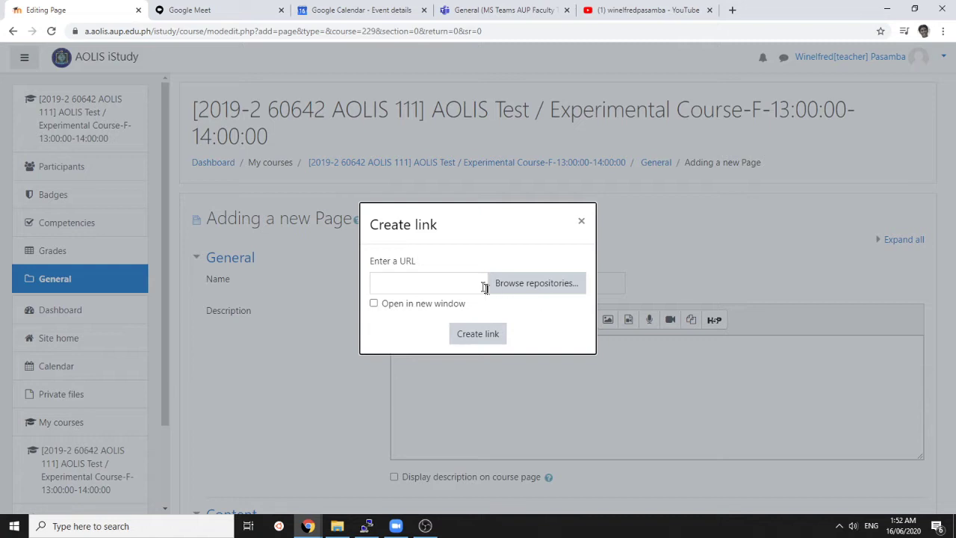
click(437, 308)
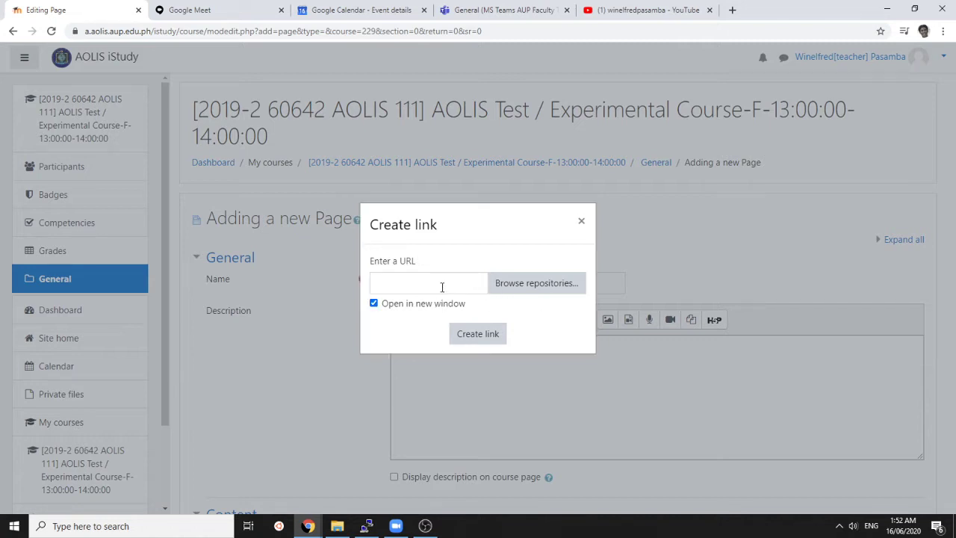
click(442, 287)
right_click(442, 289)
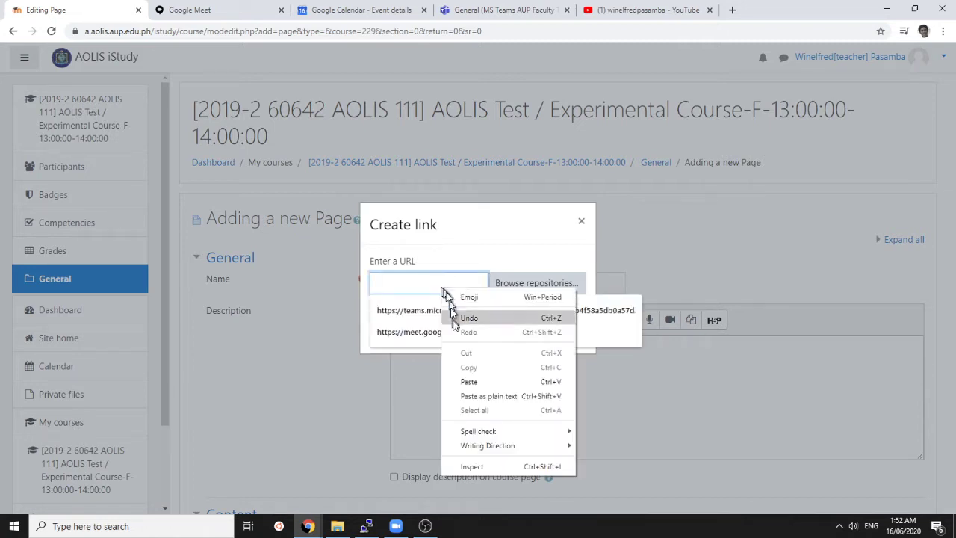
click(471, 384)
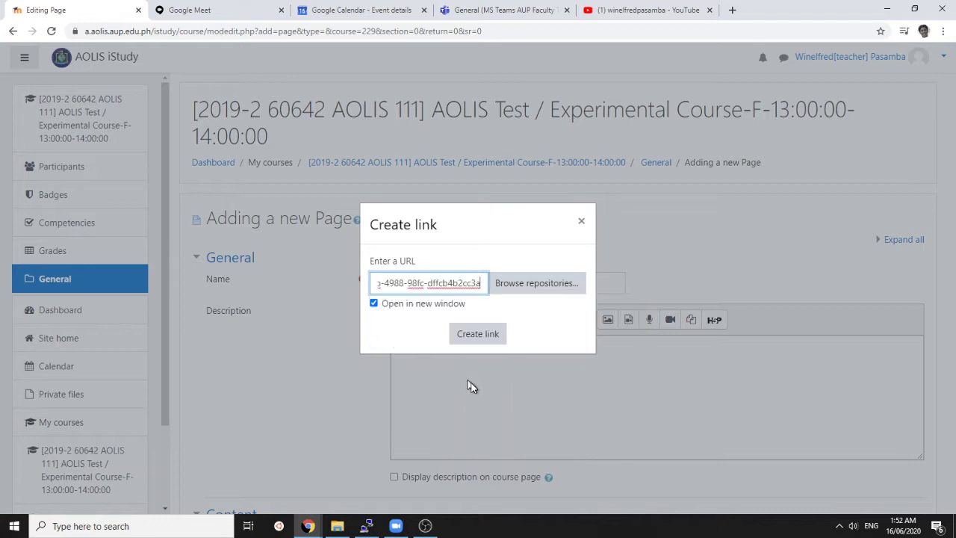
click(470, 333)
scroll(372, 371, down, 1)
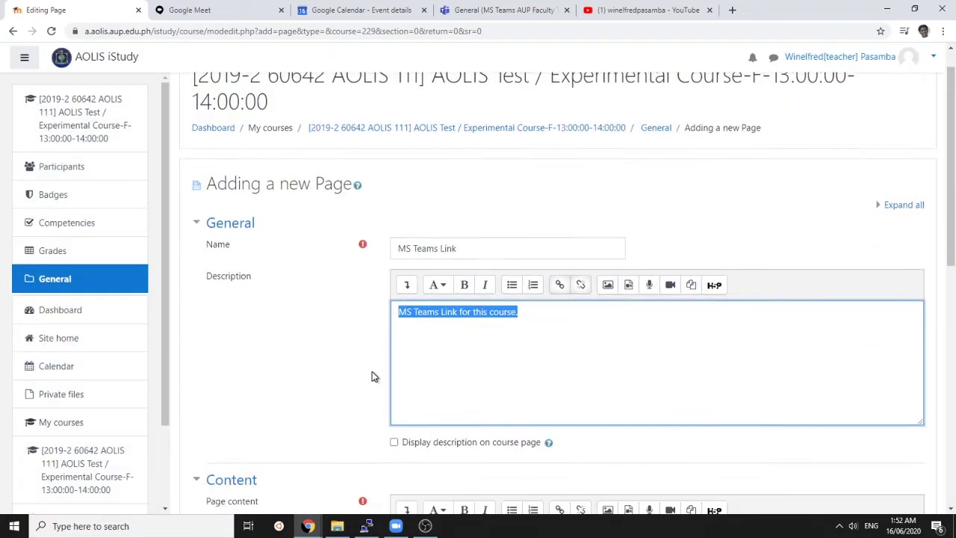
scroll(371, 372, down, 5)
Step: Try saving the page with Save and display, then Save and return to course
scroll(372, 371, down, 2)
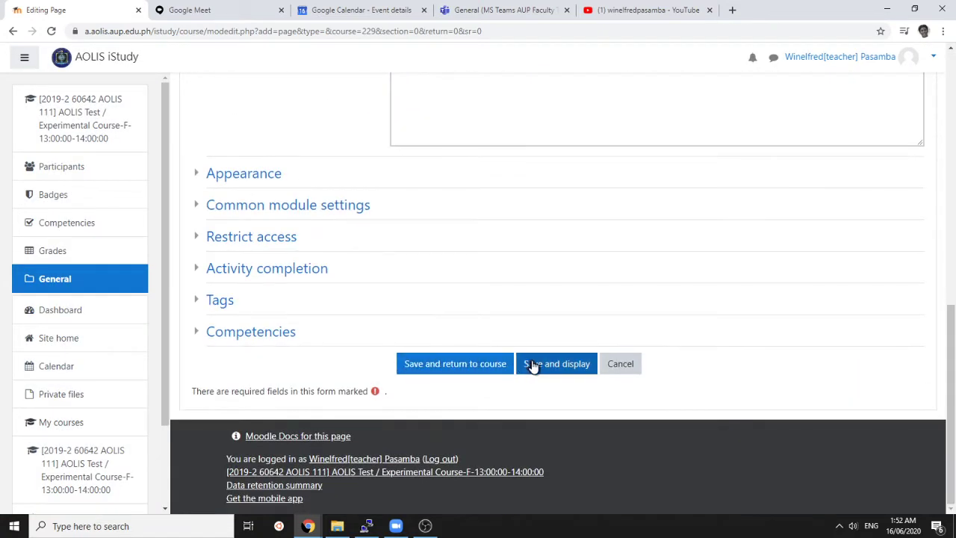
click(489, 363)
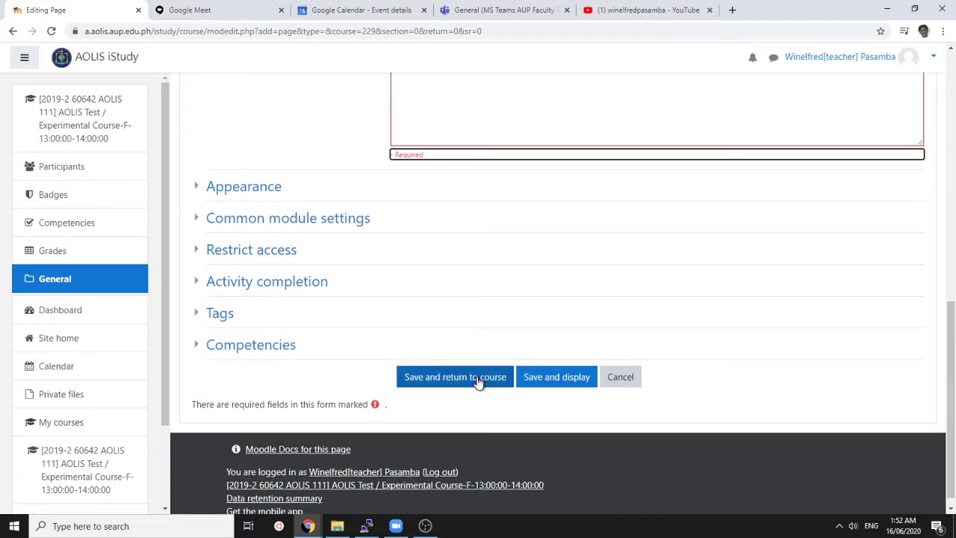
click(477, 381)
scroll(458, 274, up, 5)
scroll(458, 273, up, 5)
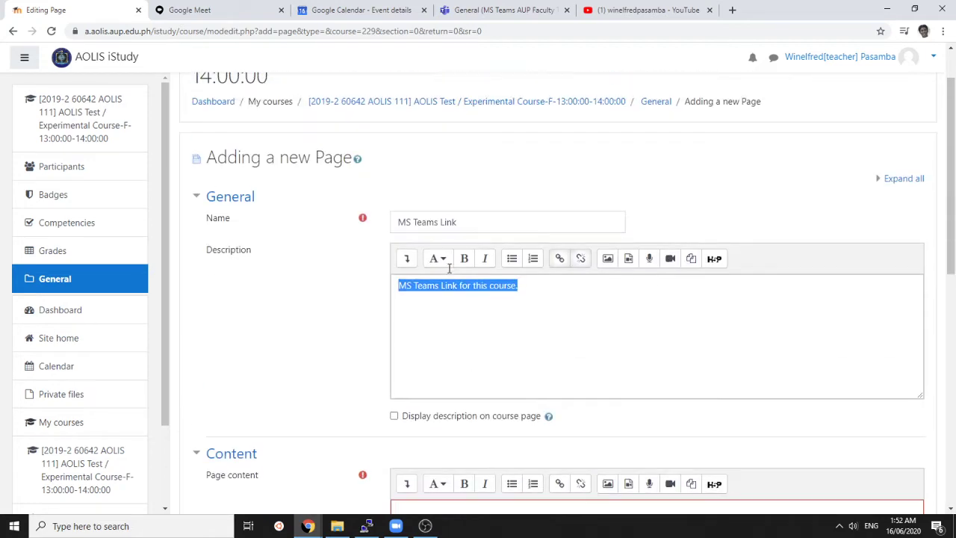
Step: Copy the linked description into the Page content as plain text
click(532, 309)
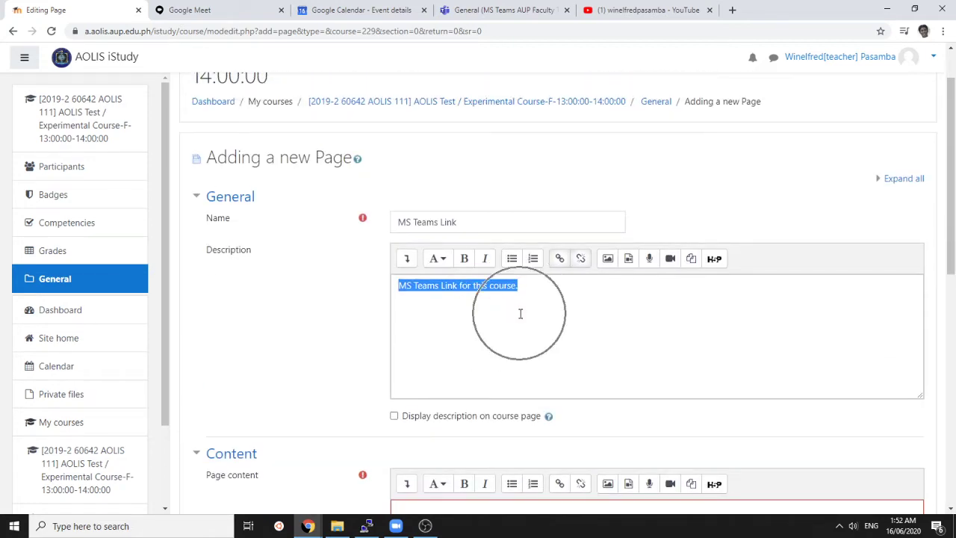
right_click(535, 296)
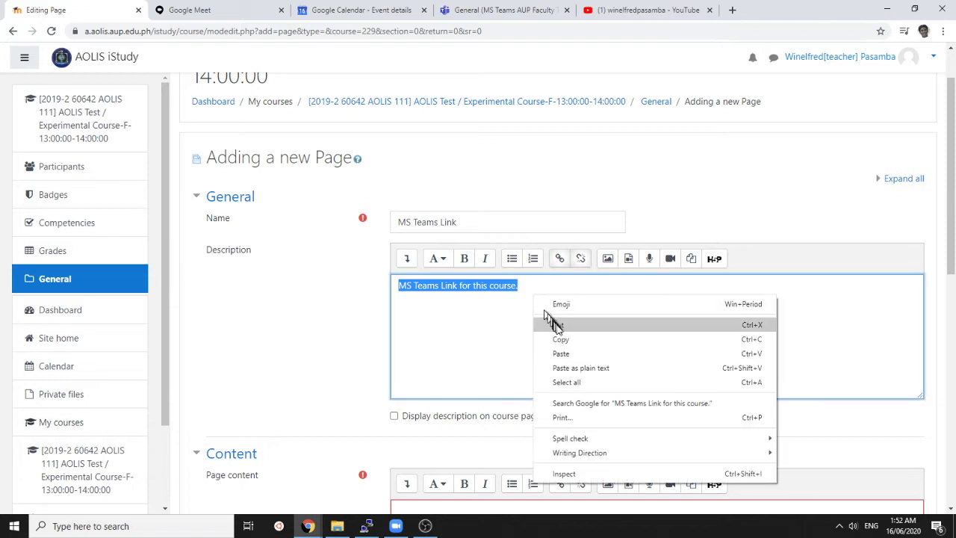
click(561, 339)
scroll(551, 363, down, 2)
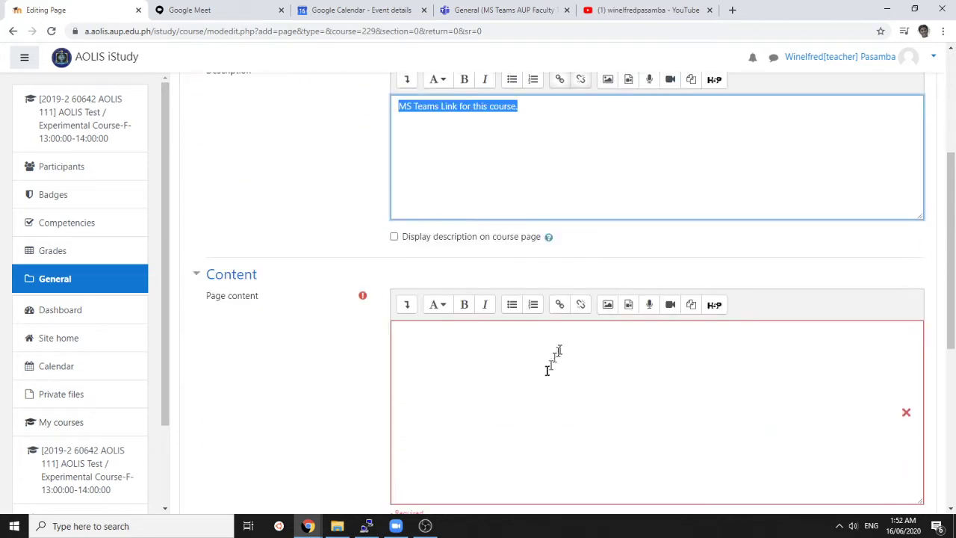
click(546, 369)
right_click(547, 373)
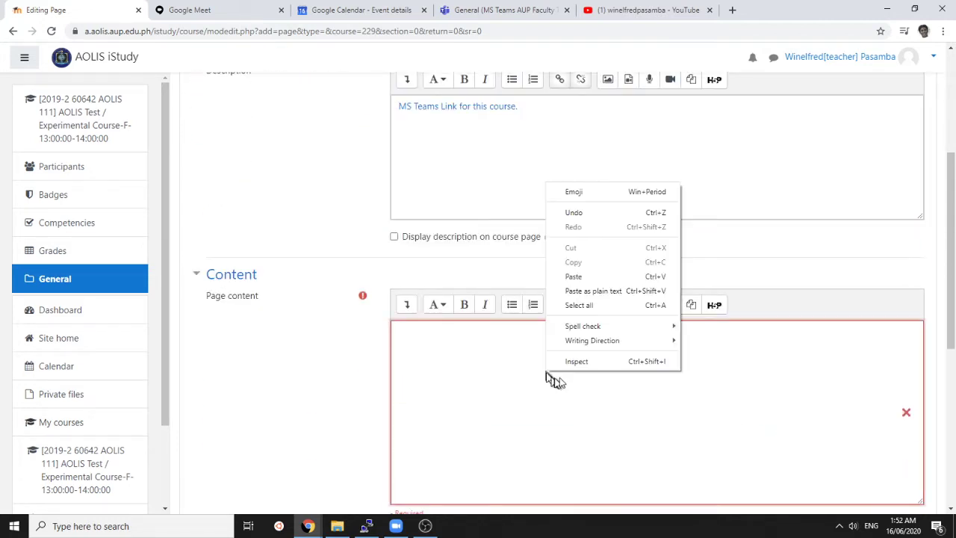
click(589, 278)
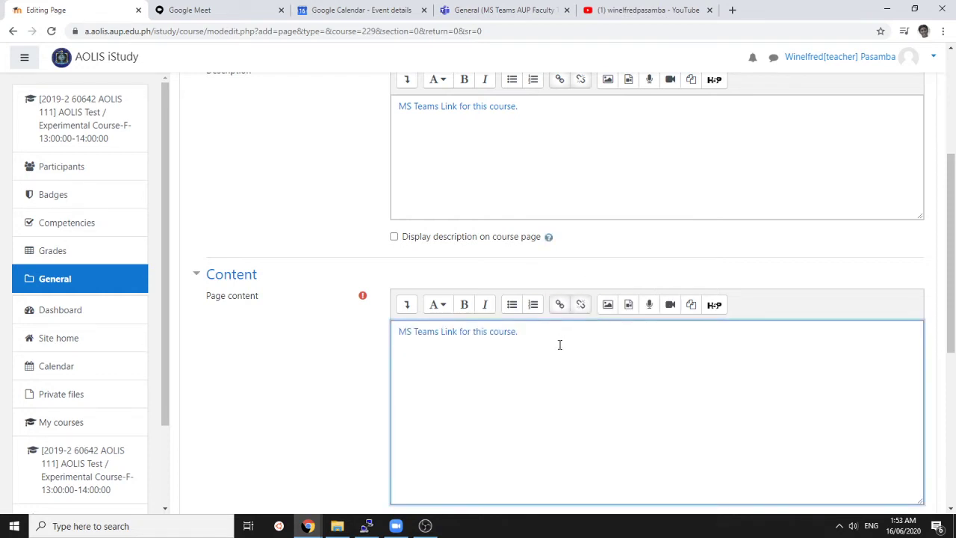
Step: Save the MS Teams Link page and return to the course page
scroll(559, 344, down, 1)
scroll(558, 344, down, 4)
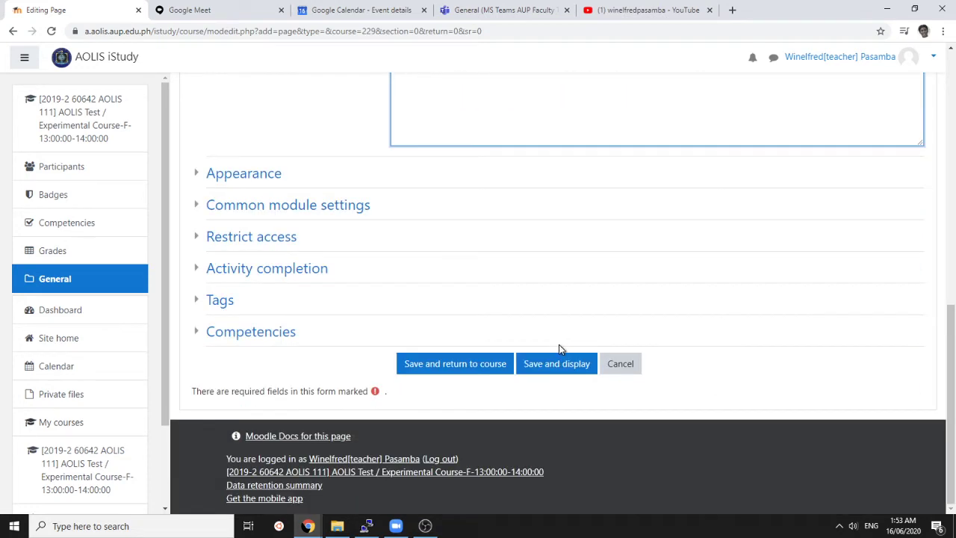
click(482, 365)
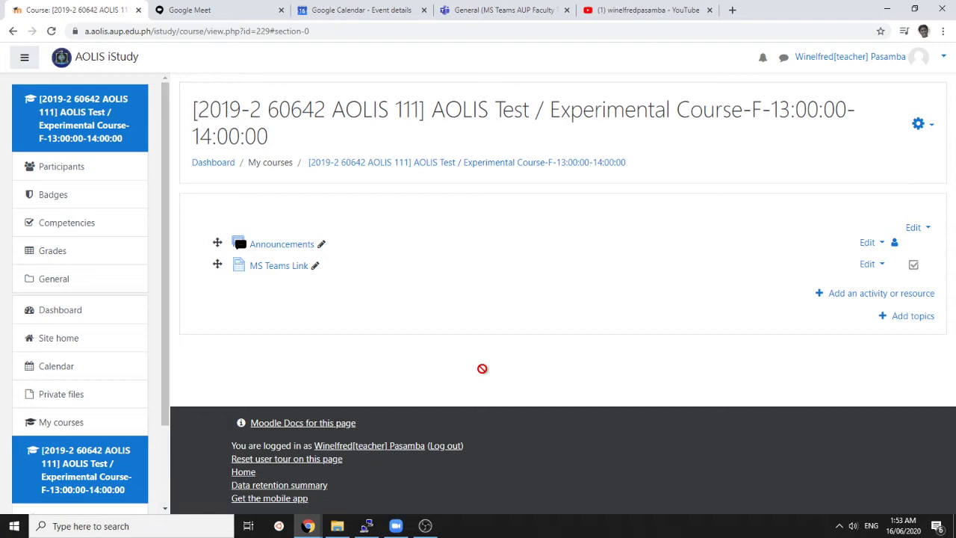
click(922, 125)
Step: Turn editing off, test the MS Teams Link page, close the Teams tab and return
click(875, 164)
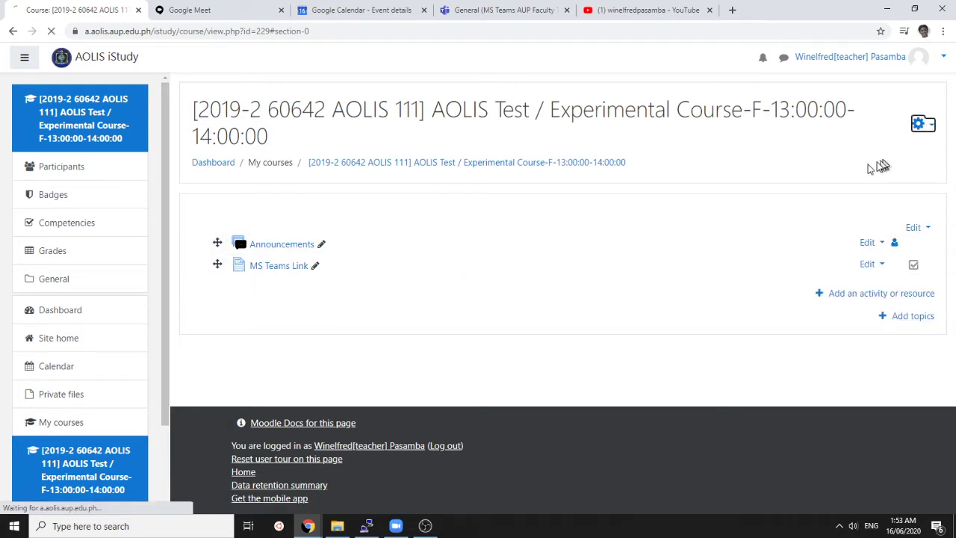
click(253, 254)
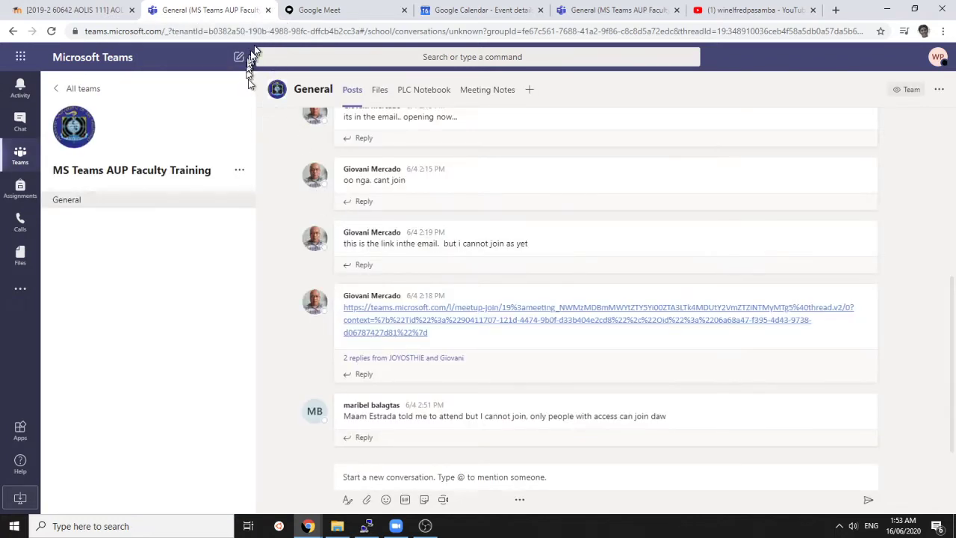
click(267, 9)
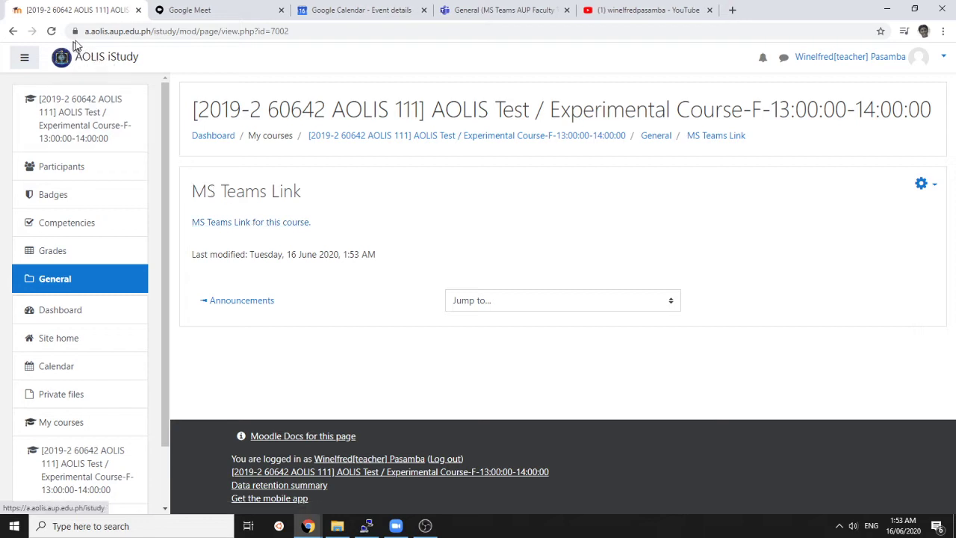
click(13, 30)
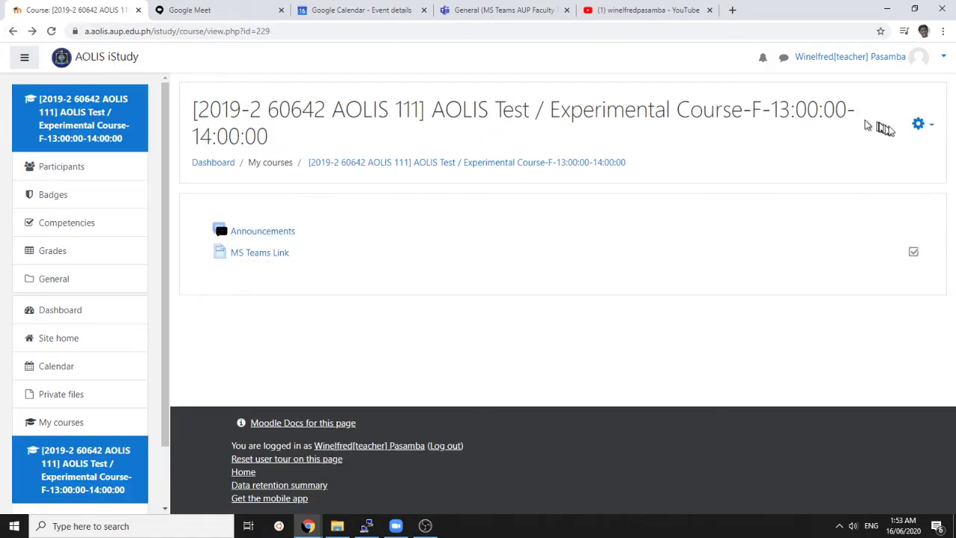
Step: Turn editing on and enable 'Display description on course page' for MS Teams Link
click(922, 126)
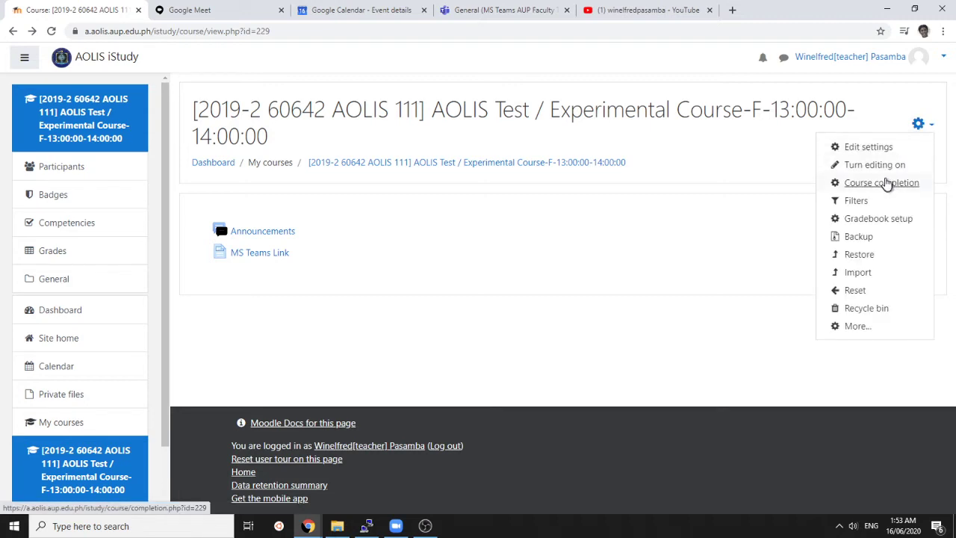
click(885, 165)
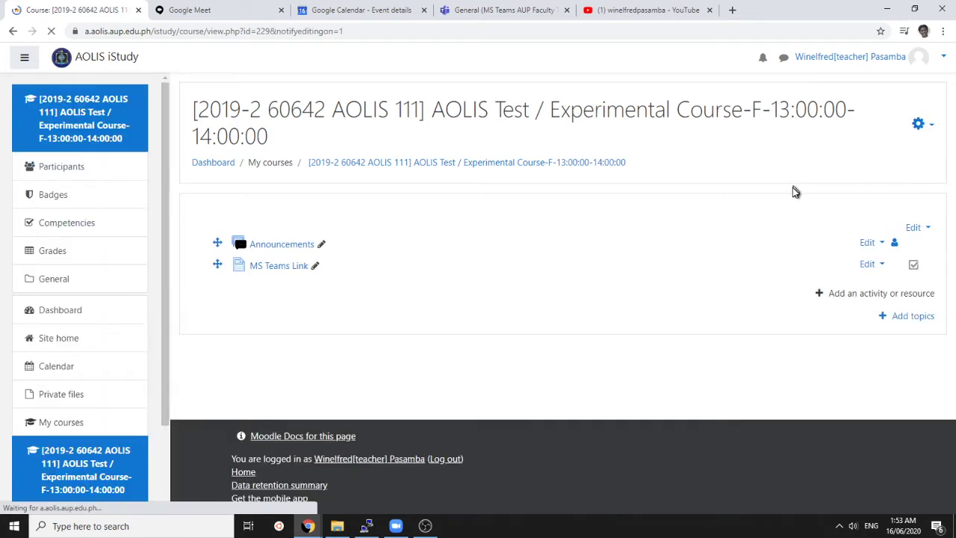
click(866, 263)
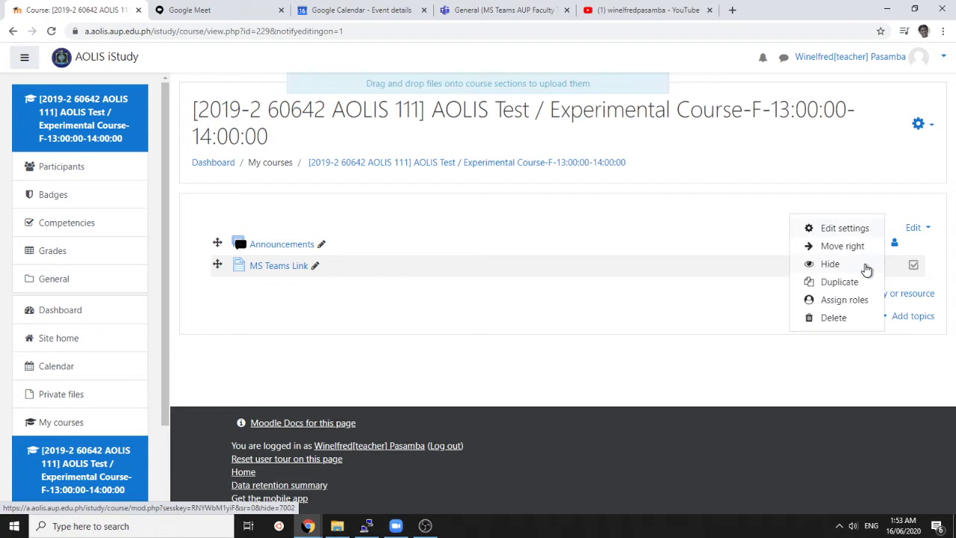
click(842, 228)
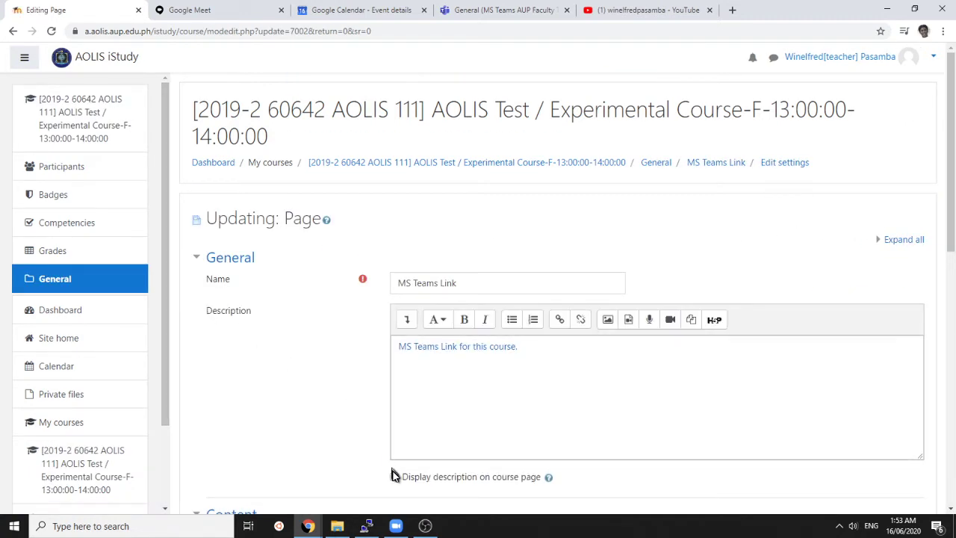
click(394, 476)
scroll(358, 356, down, 4)
scroll(358, 356, down, 4)
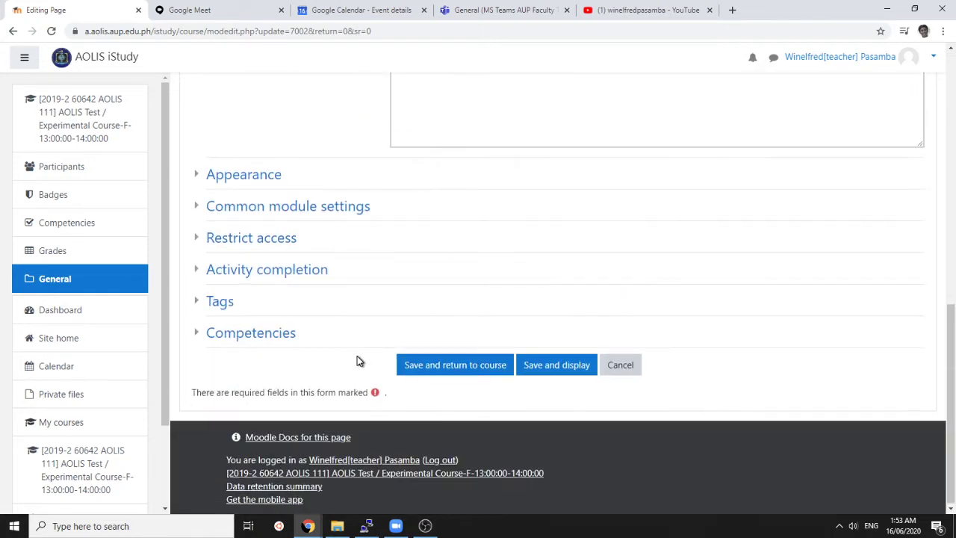
click(494, 366)
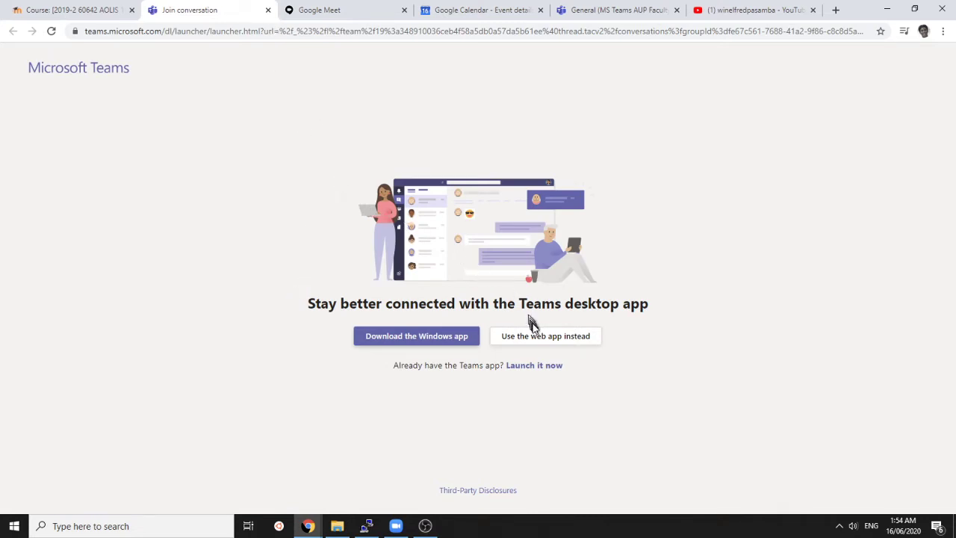
Step: Continue into the Teams web app, close that tab, and switch to Google Meet
click(536, 337)
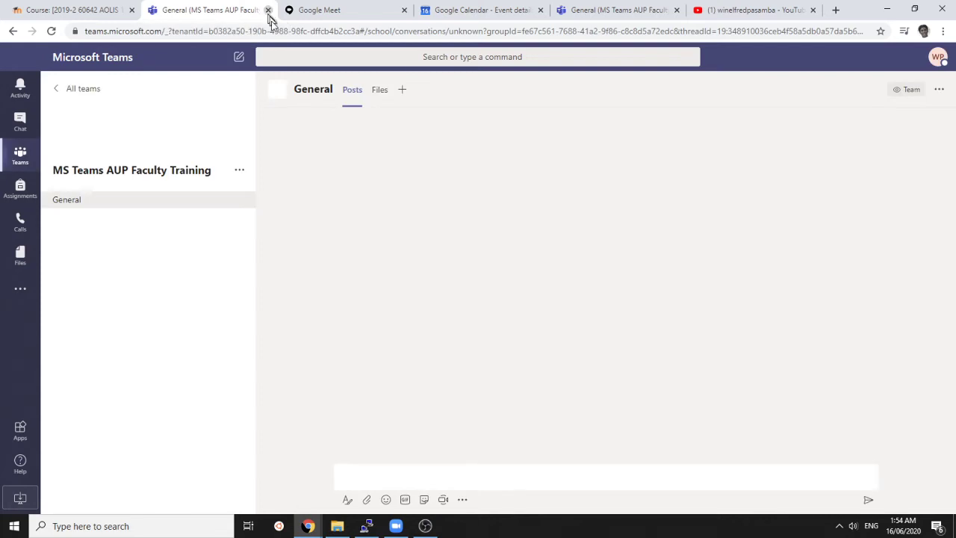
click(267, 9)
click(242, 8)
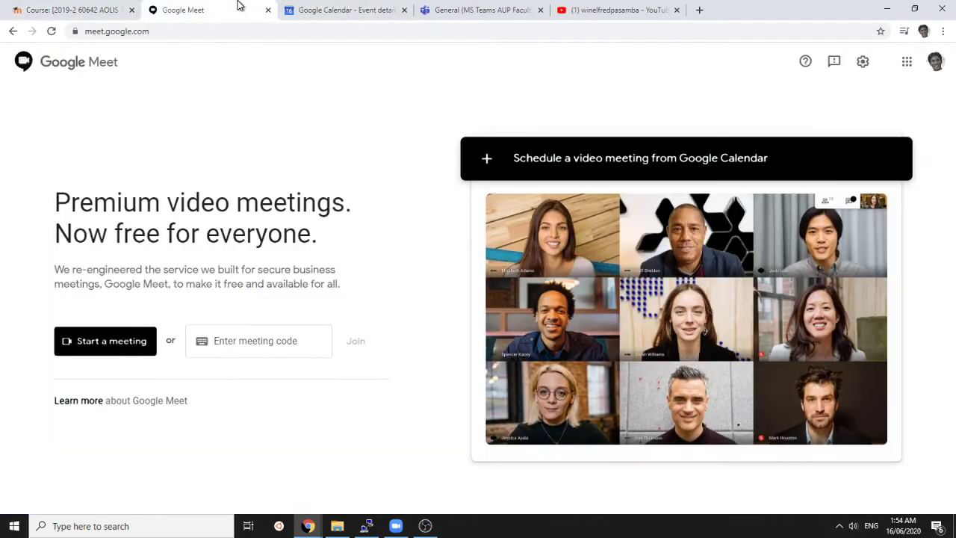
Step: Schedule a Calendar Meet event 'test videoconference in google meet' and copy its Meet link
click(386, 14)
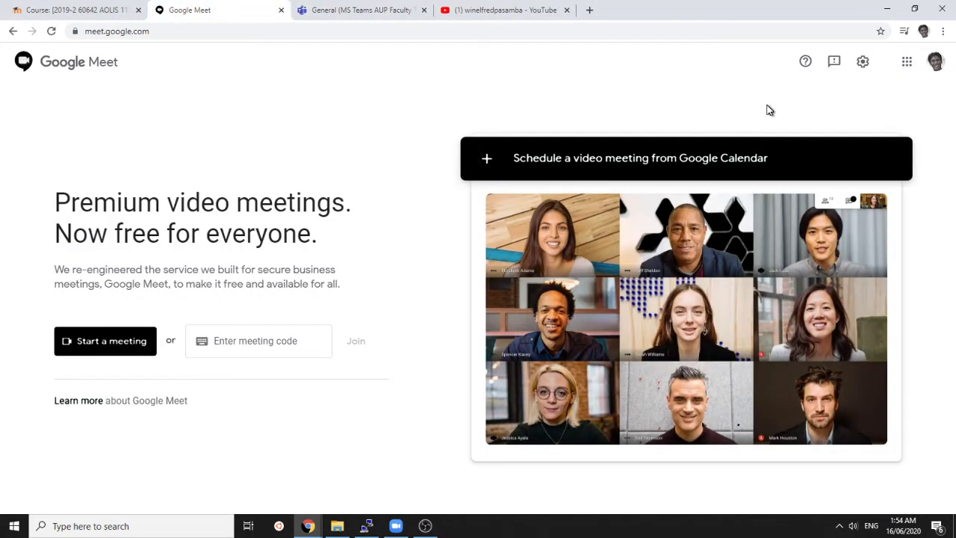
click(636, 164)
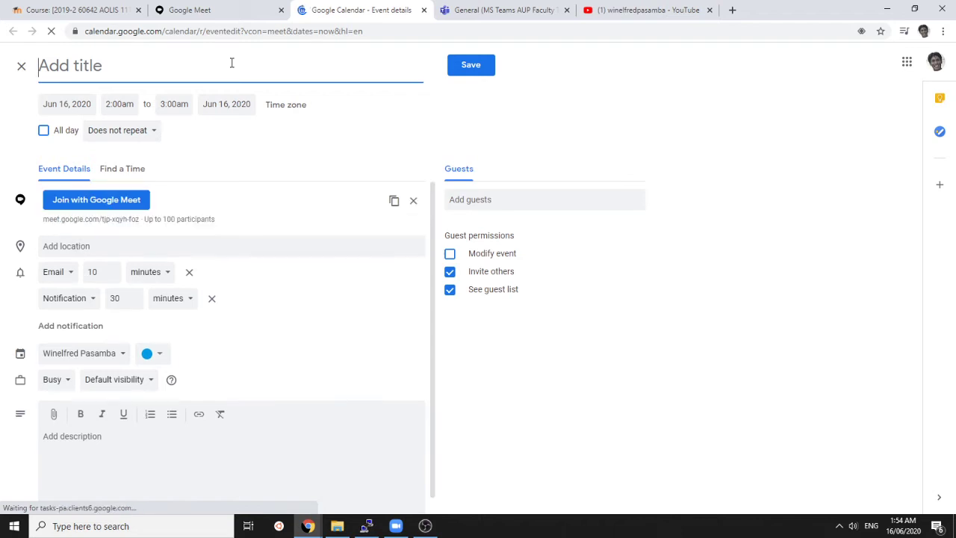
text(t)
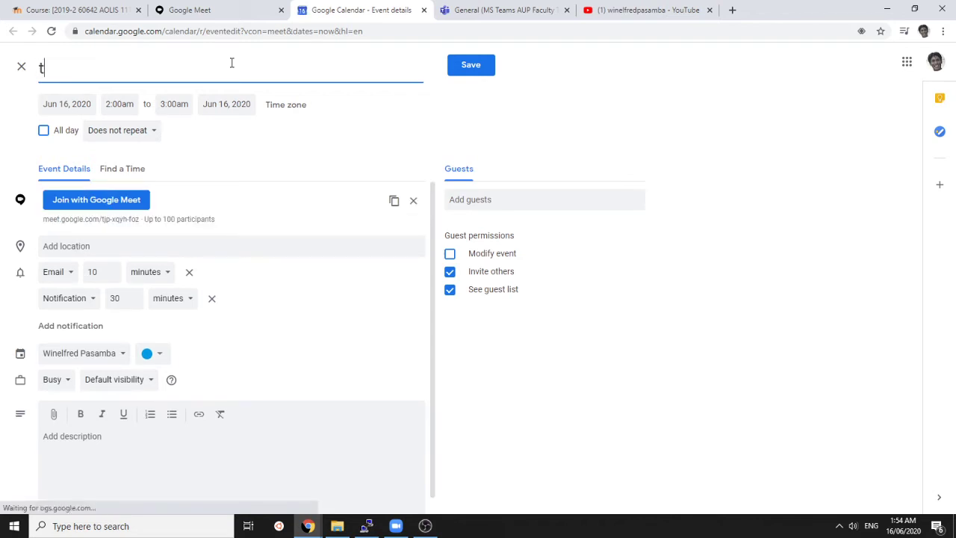
text(est)
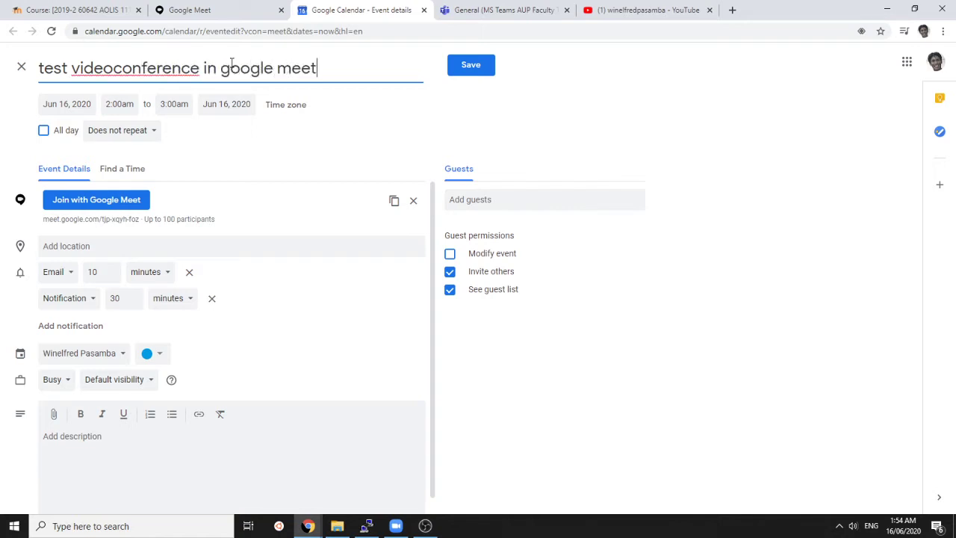
click(390, 204)
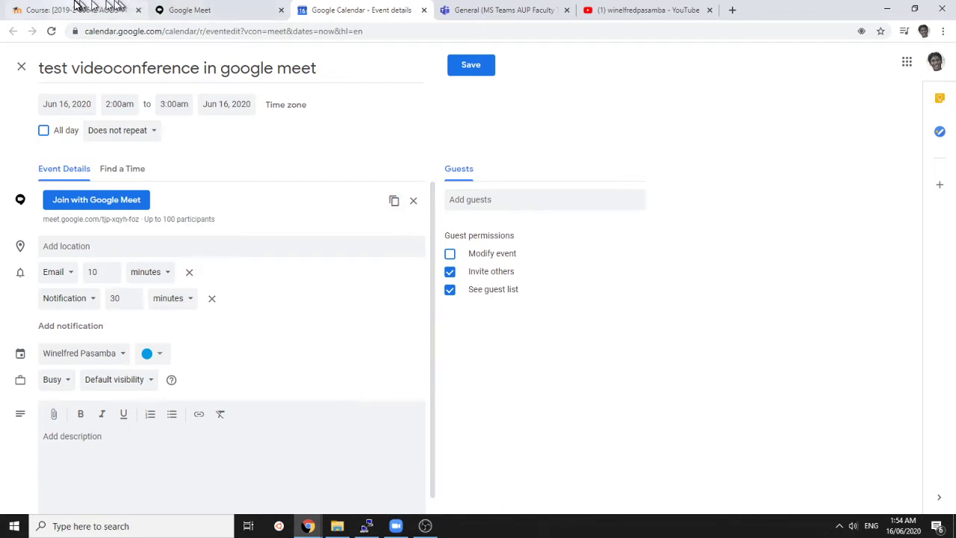
click(97, 9)
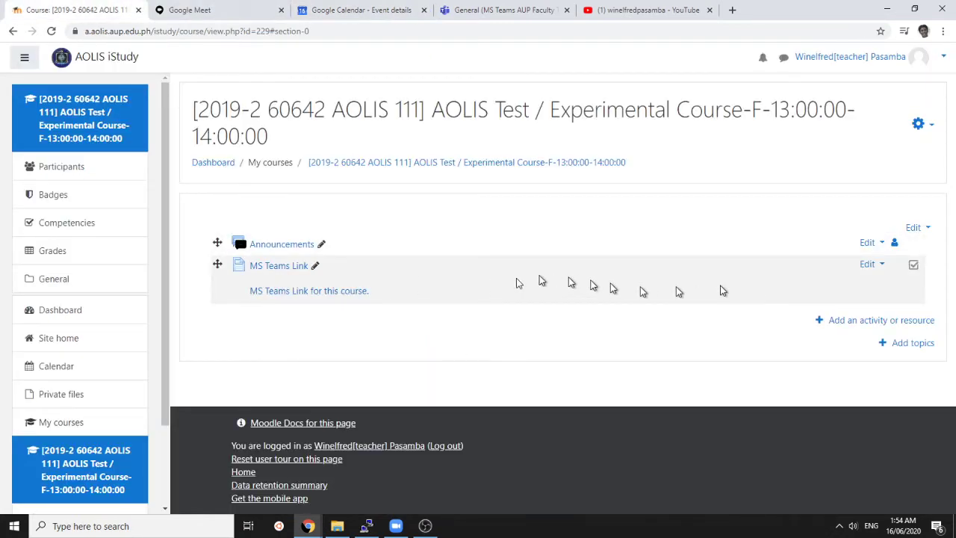
Step: Add another Page resource from the activity chooser and focus its name field
click(894, 329)
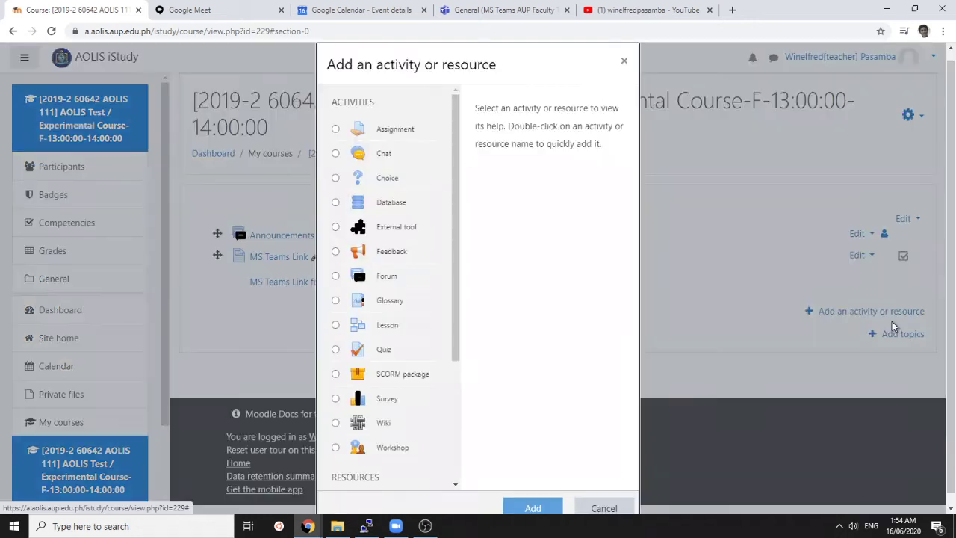
scroll(377, 379, down, 3)
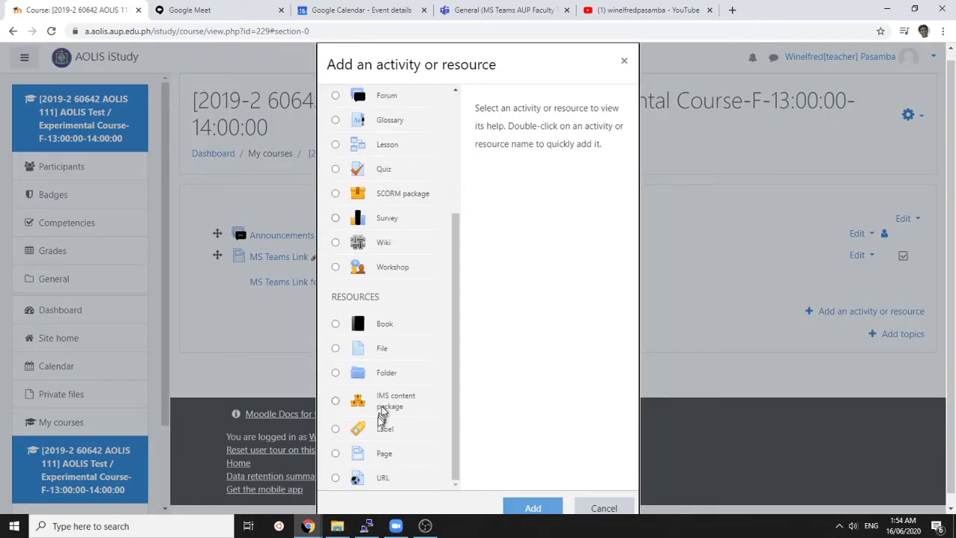
click(383, 453)
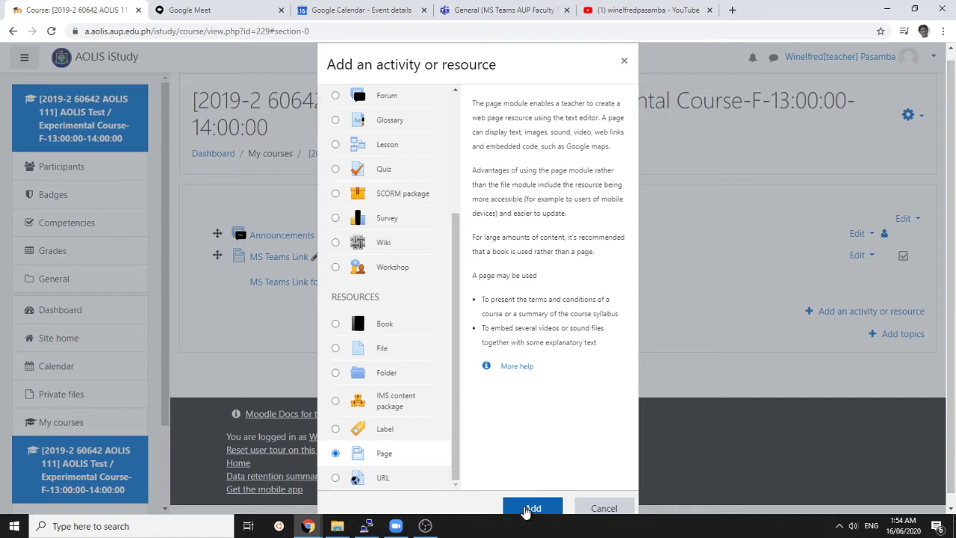
click(527, 509)
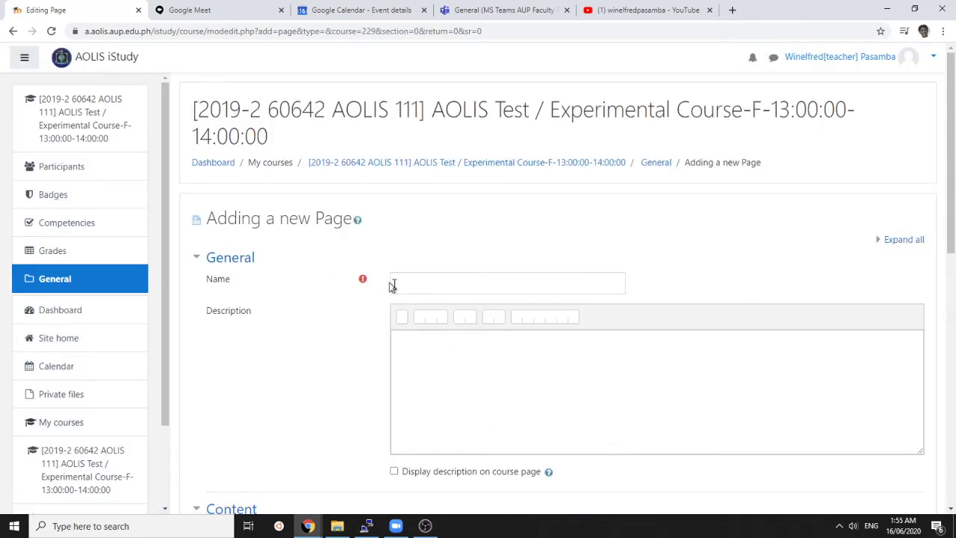
click(433, 276)
text(Google Meet)
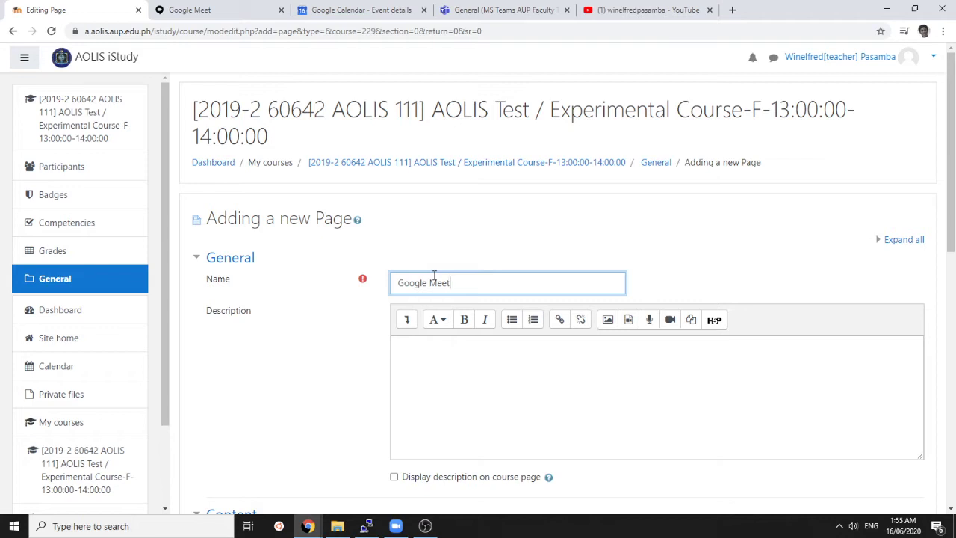
Step: Link the 'click here to join' description to the Google Meet URL, opening in a new window
key(Tab)
key(Tab)
text(click here)
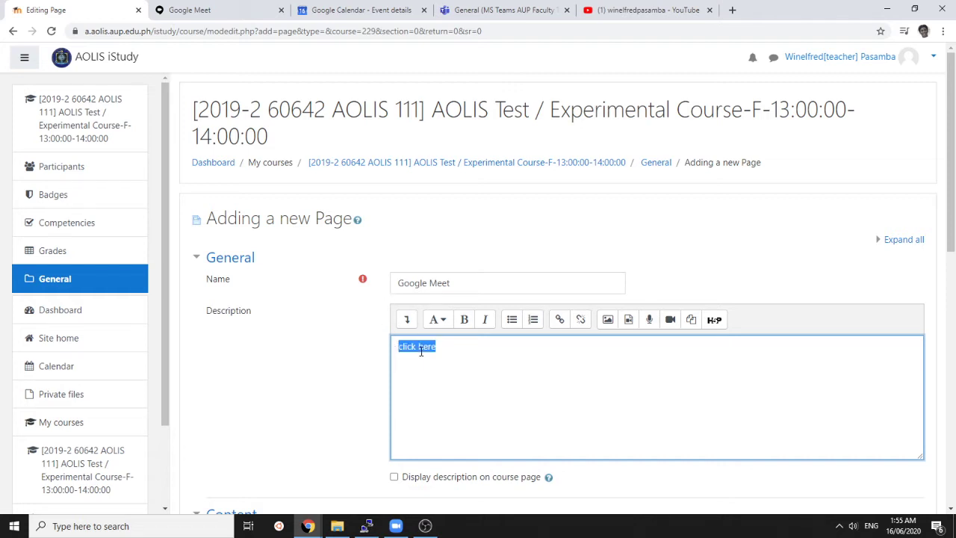
click(445, 351)
triple_click(445, 351)
click(559, 320)
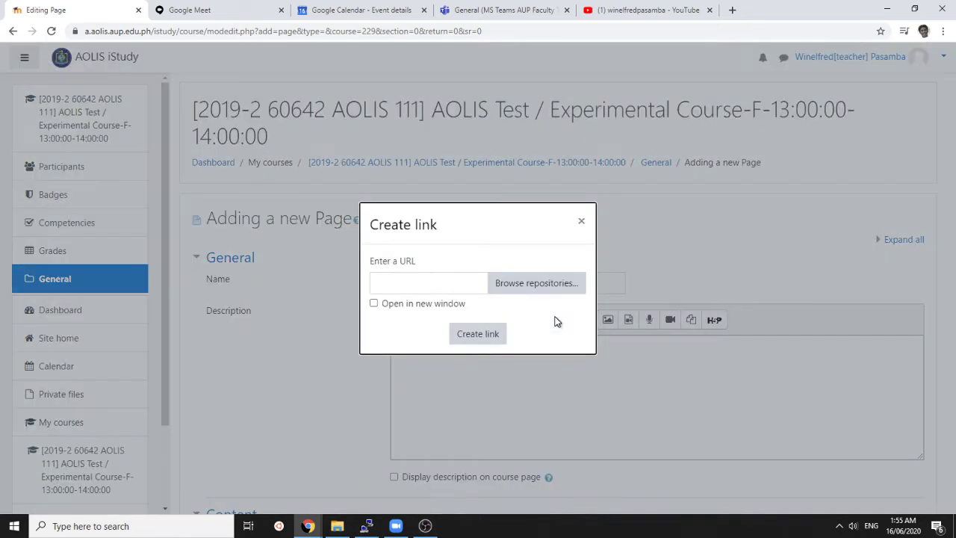
click(478, 286)
right_click(474, 284)
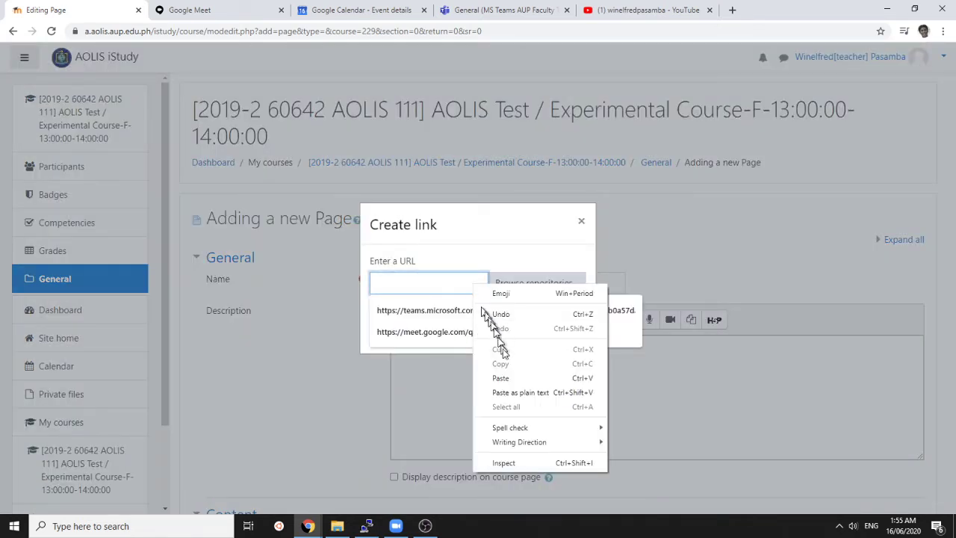
click(514, 387)
click(374, 303)
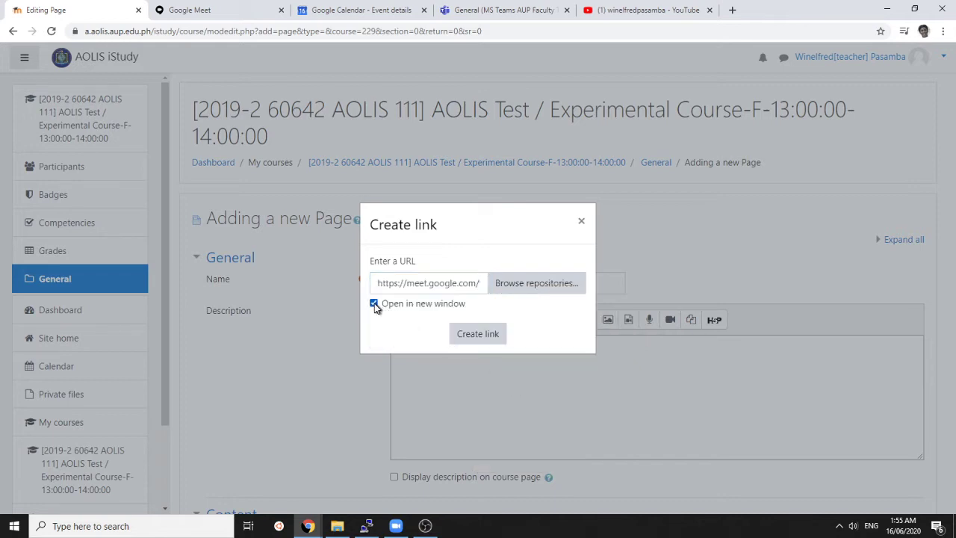
click(475, 333)
Step: Copy the linked 'click here to join' text into the Page content
scroll(401, 347, down, 6)
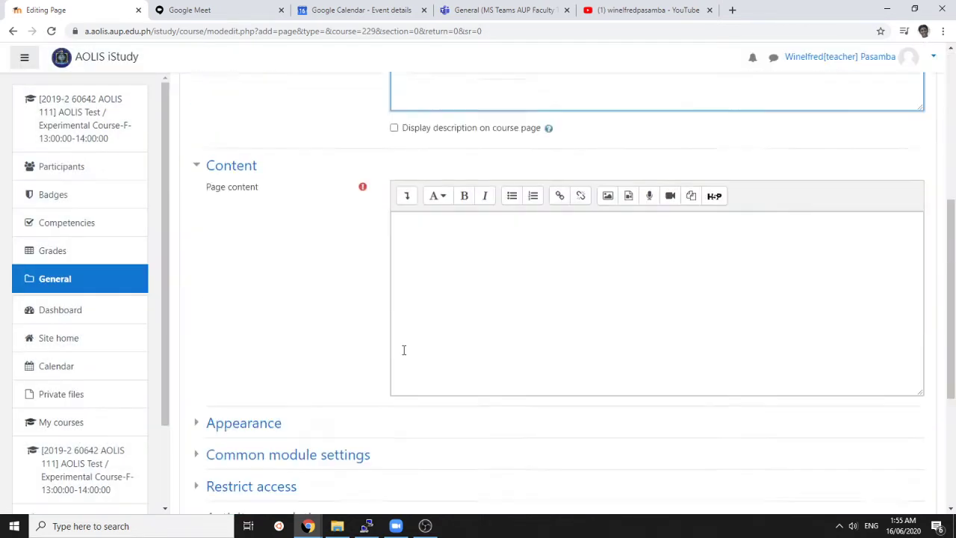
scroll(448, 269, up, 3)
scroll(481, 176, up, 1)
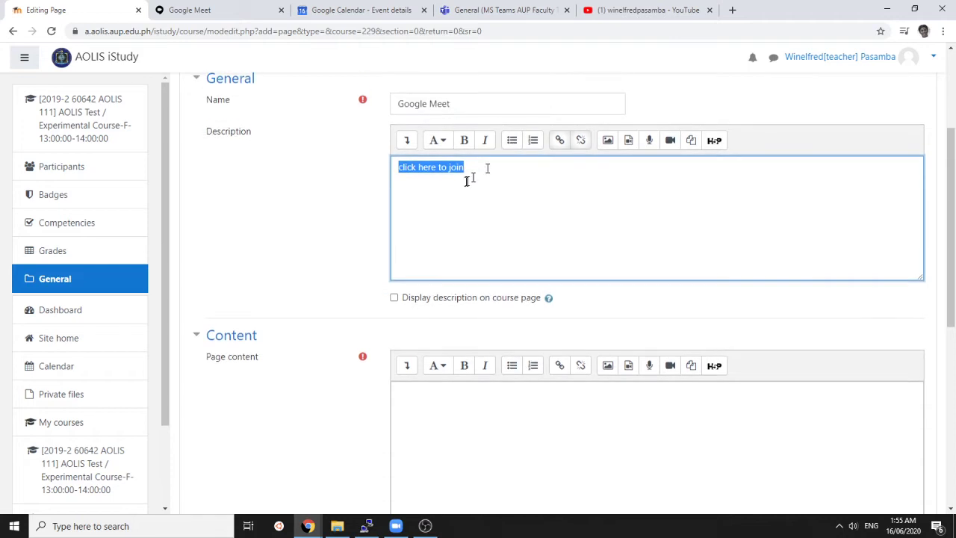
right_click(470, 177)
click(506, 224)
click(454, 399)
right_click(454, 398)
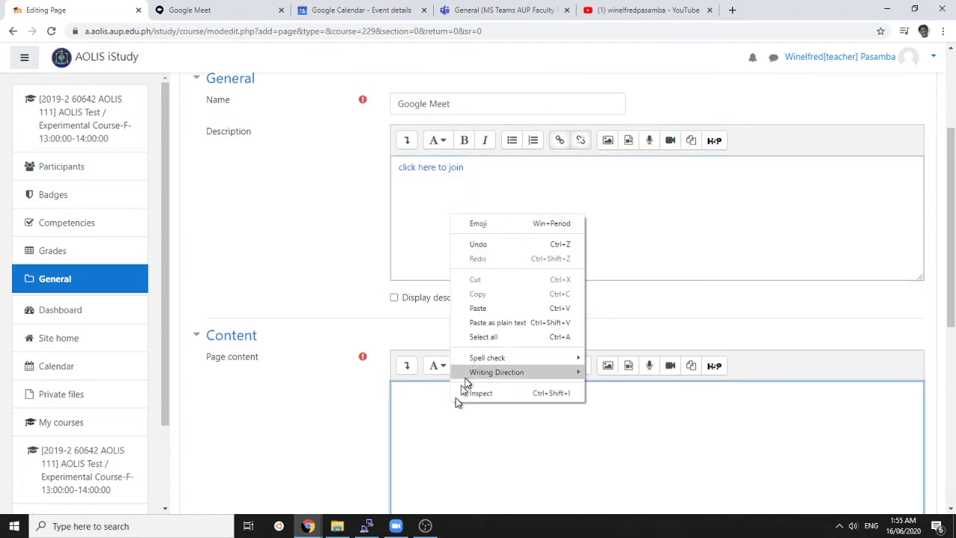
click(494, 308)
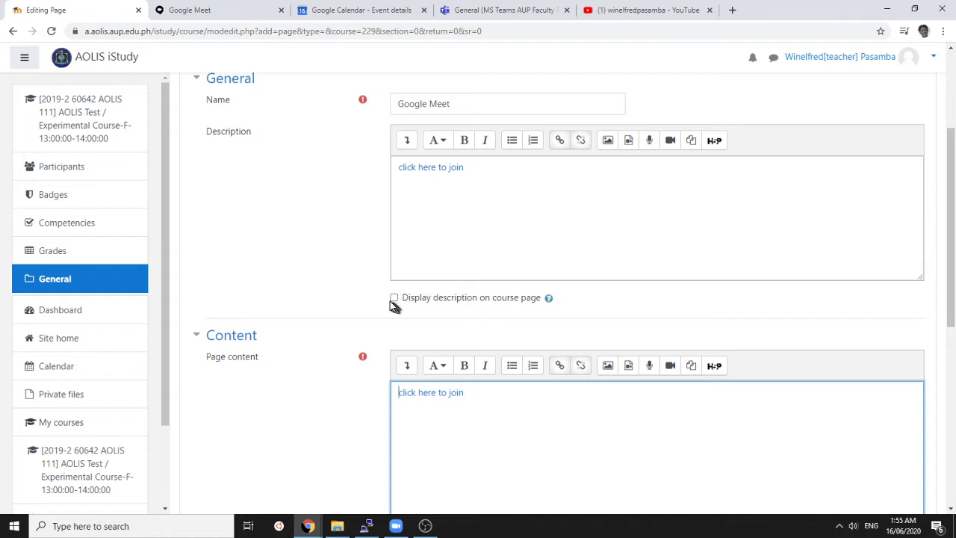
Step: Save the Google Meet page and return to the course
scroll(348, 314, down, 4)
scroll(348, 314, down, 1)
click(436, 424)
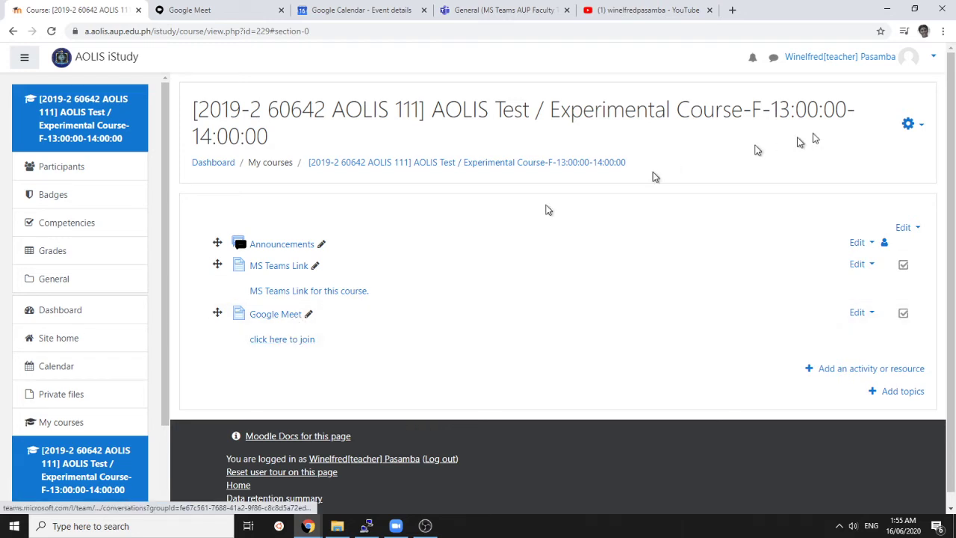
Step: Turn course editing off and test the Google Meet 'click here to join' link
click(909, 124)
click(889, 165)
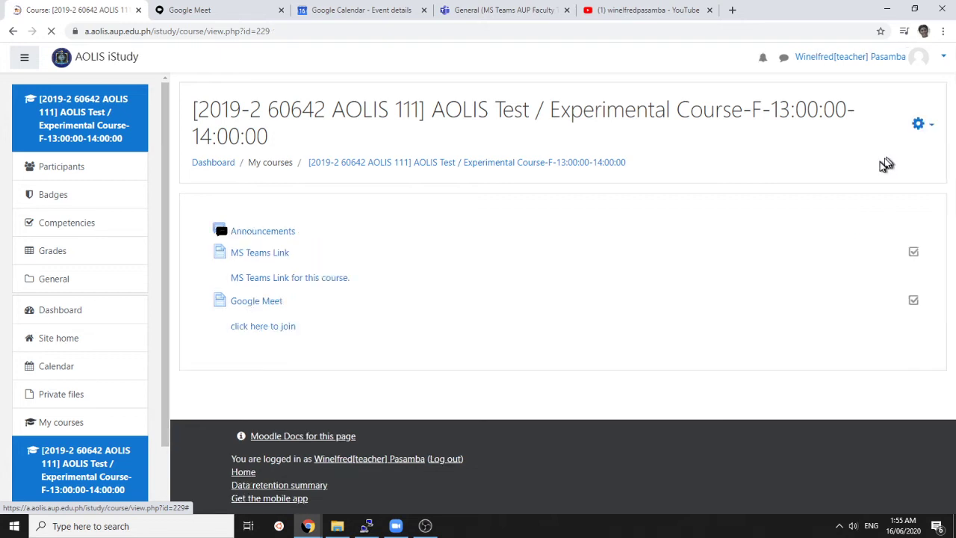
click(275, 330)
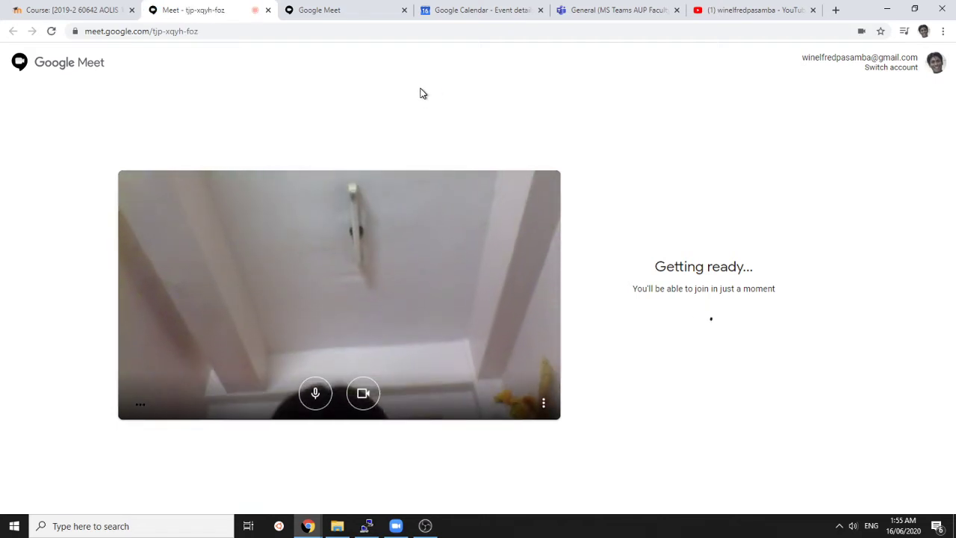
Step: Close the Google Meet 'Ready to join' tab and bring up the Zoom app
click(267, 10)
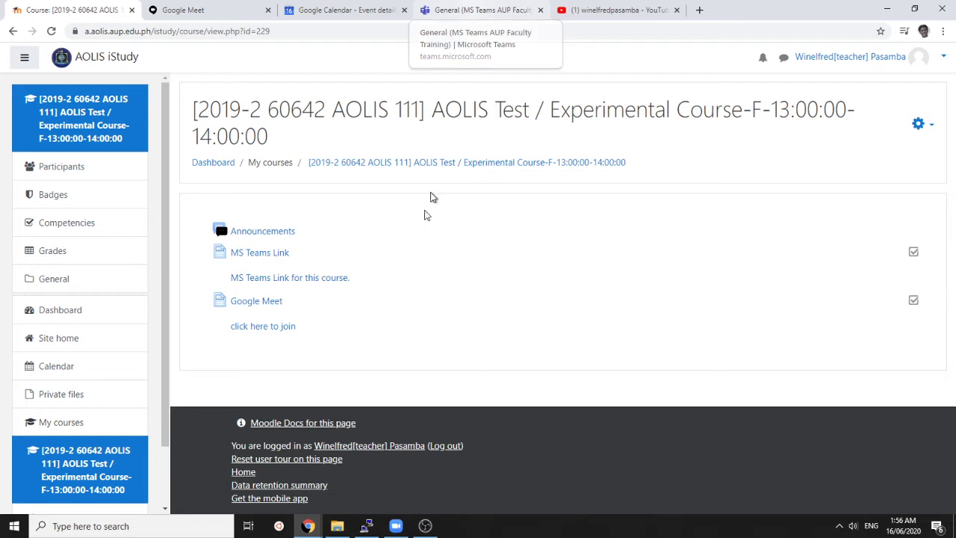
click(396, 525)
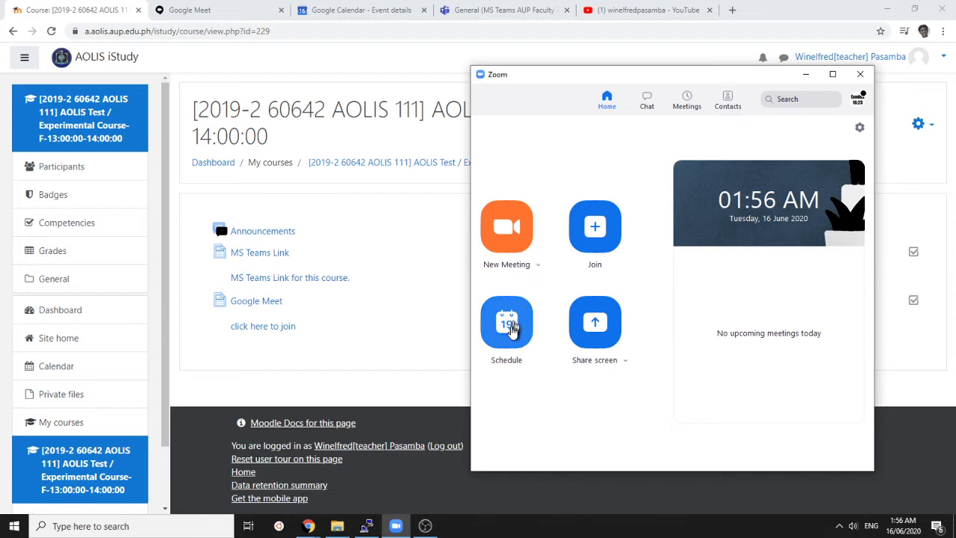
Step: Schedule a Zoom 'test meeting' for June 16, 2020, 02:00 AM and copy its invitation
click(538, 265)
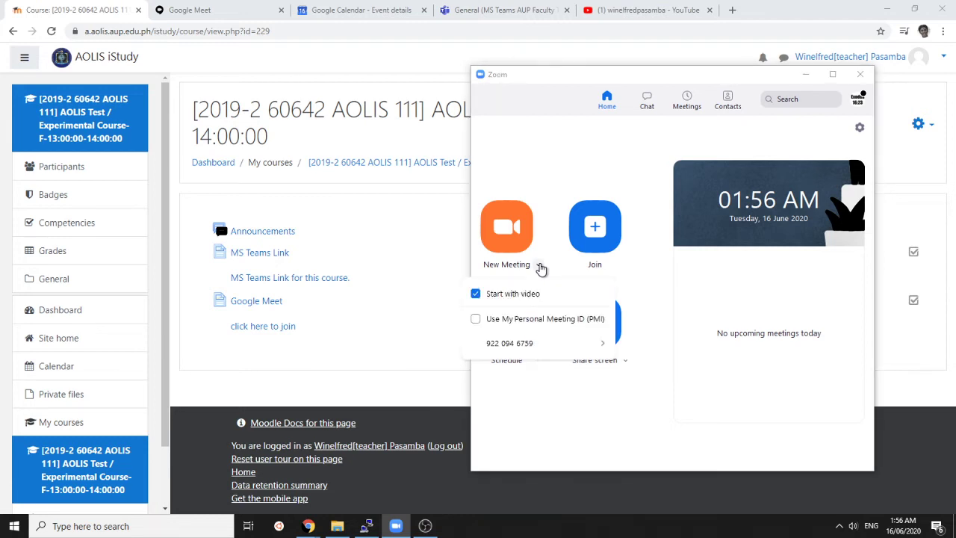
click(654, 283)
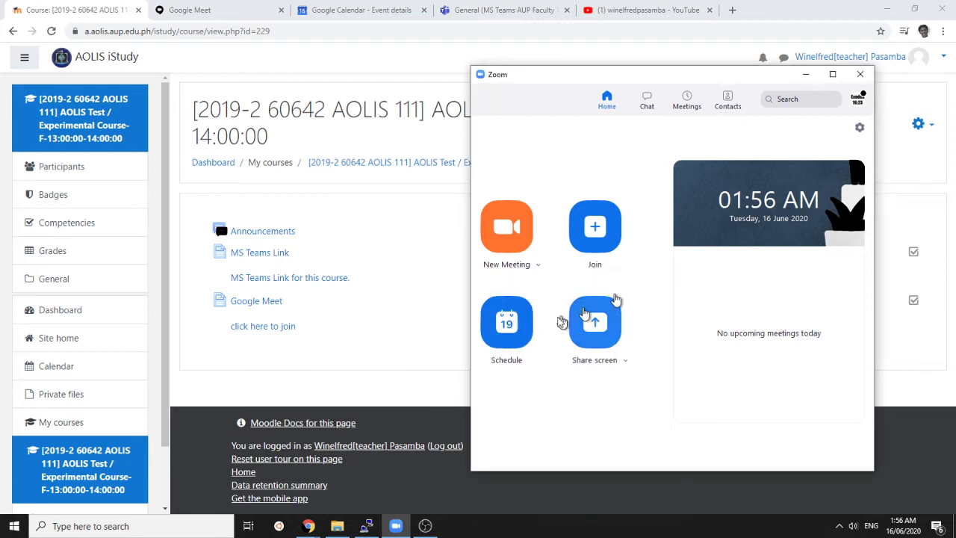
click(507, 321)
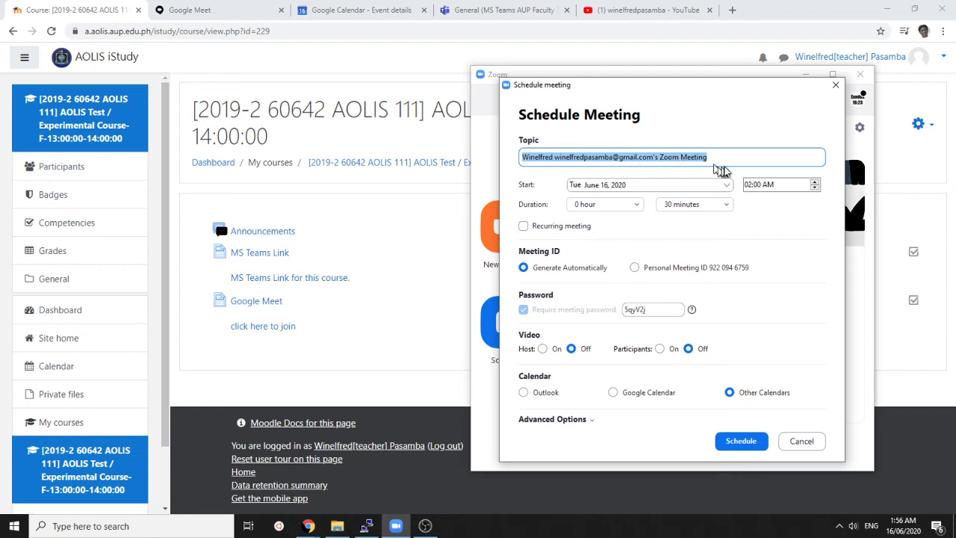
click(727, 159)
text(test meeting)
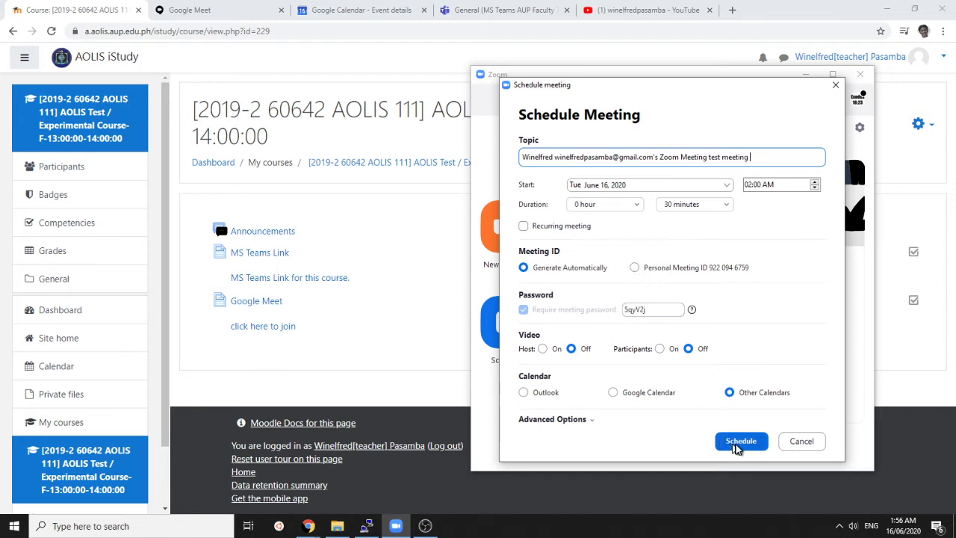
click(729, 395)
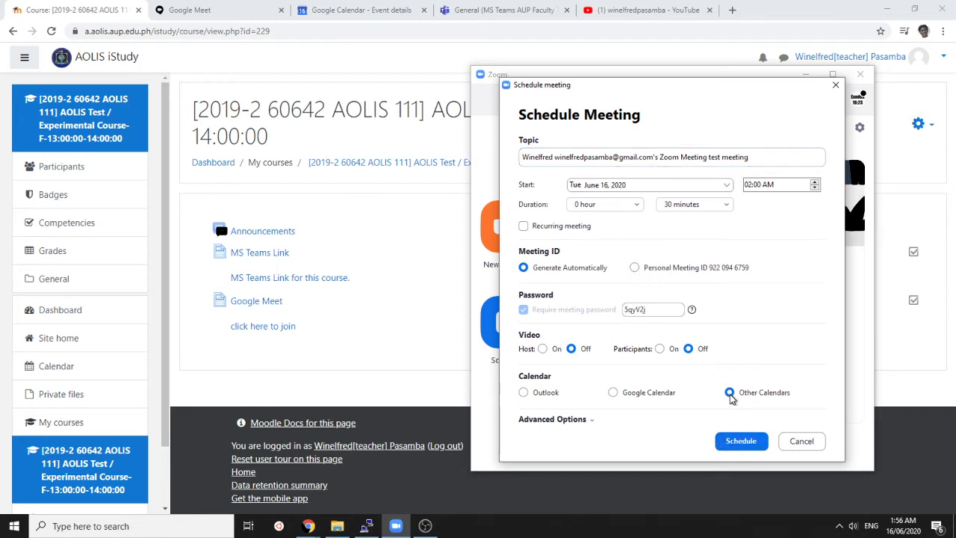
click(749, 441)
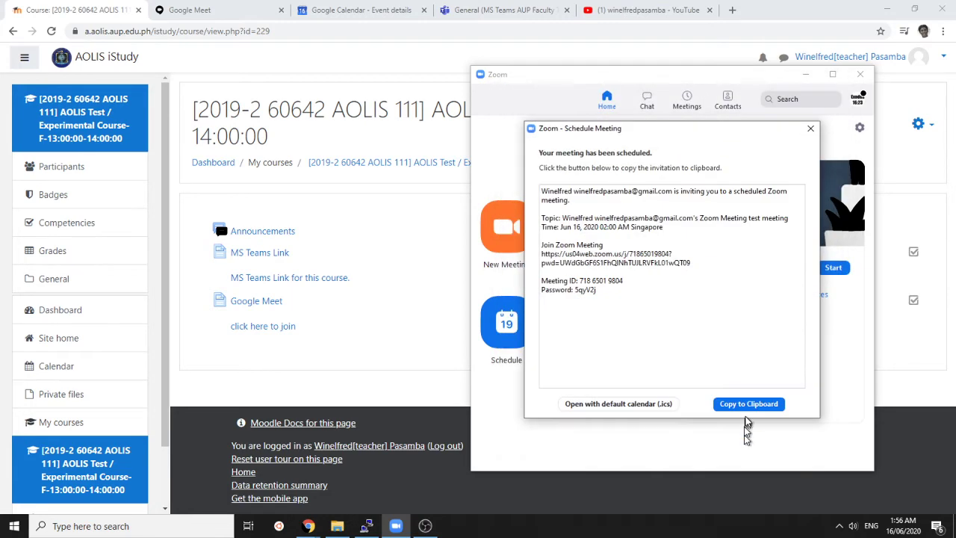
click(747, 405)
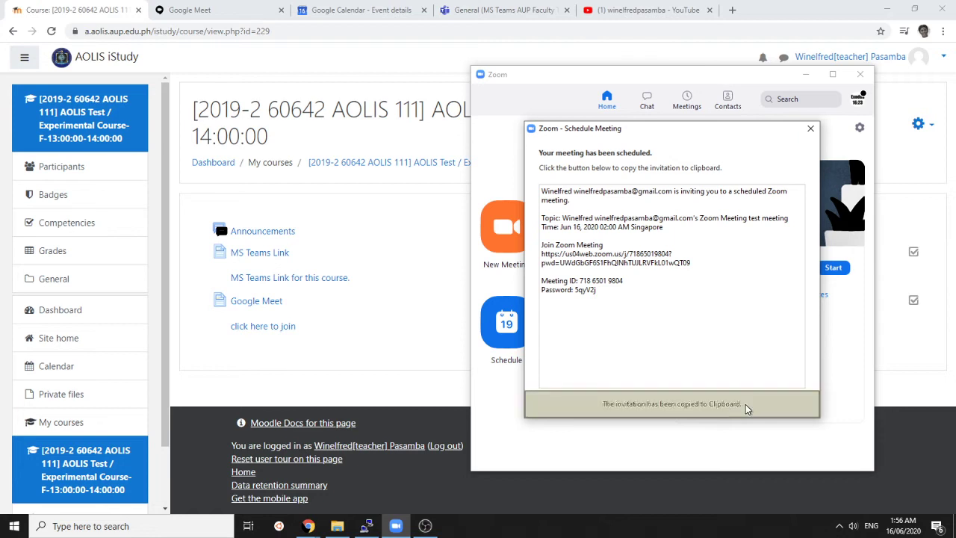
click(411, 371)
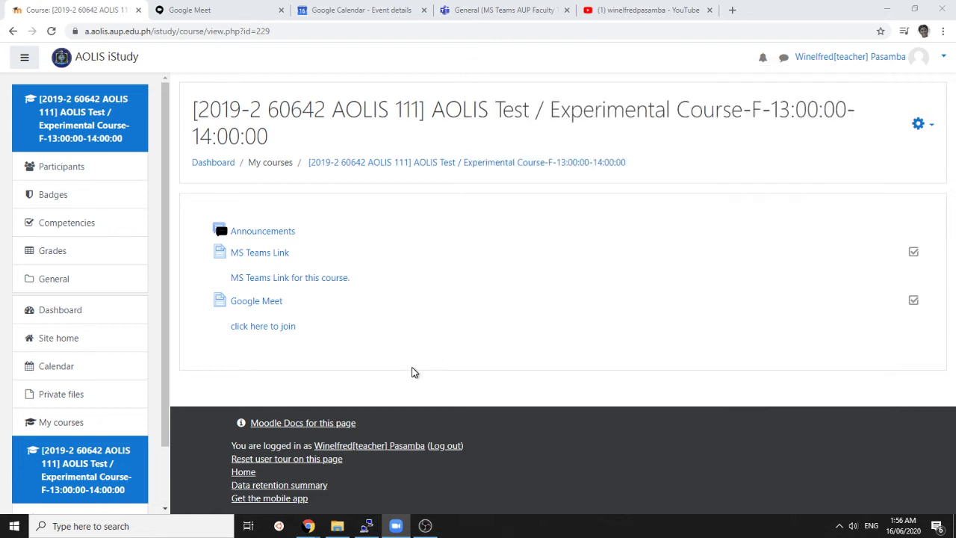
Step: Turn editing on and add a new Page resource to the course
click(919, 123)
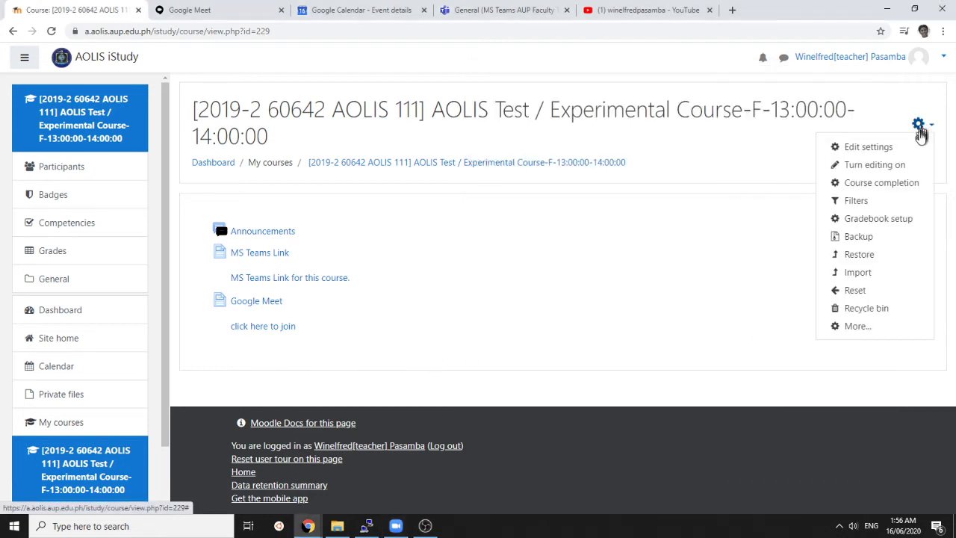
click(906, 163)
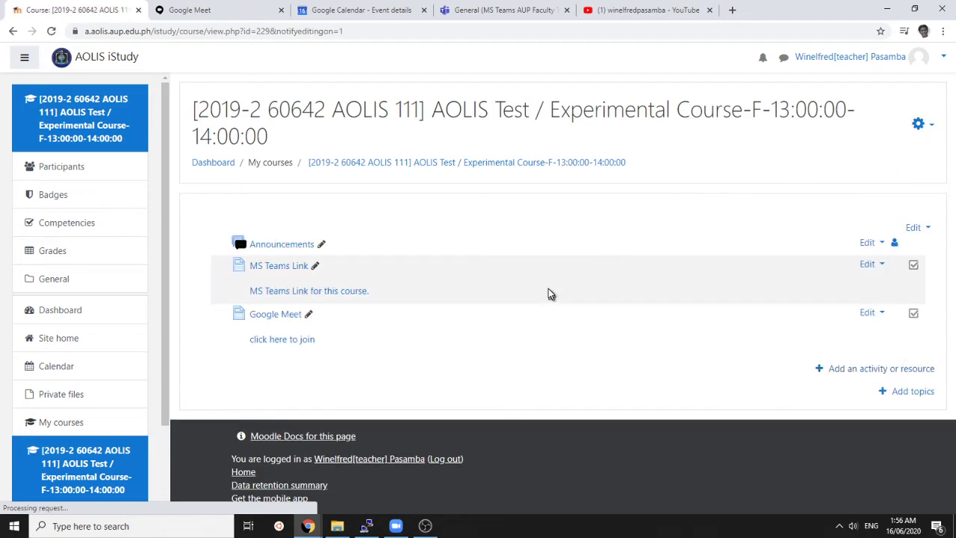
click(846, 371)
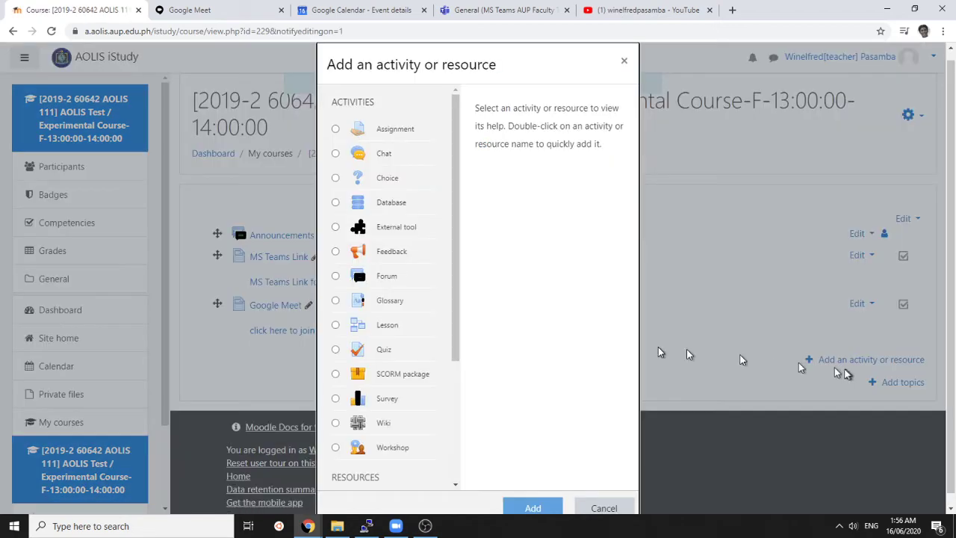
scroll(388, 404, down, 3)
click(394, 458)
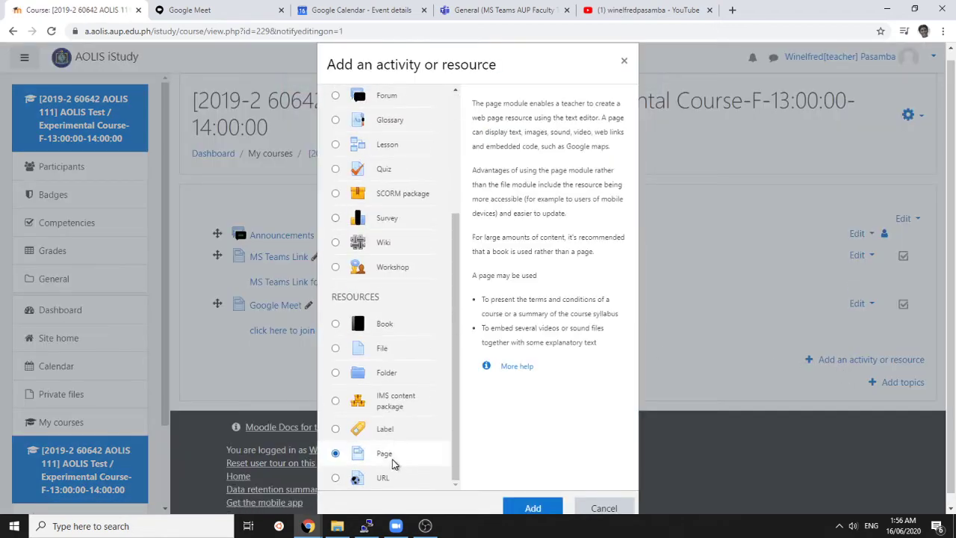
click(531, 508)
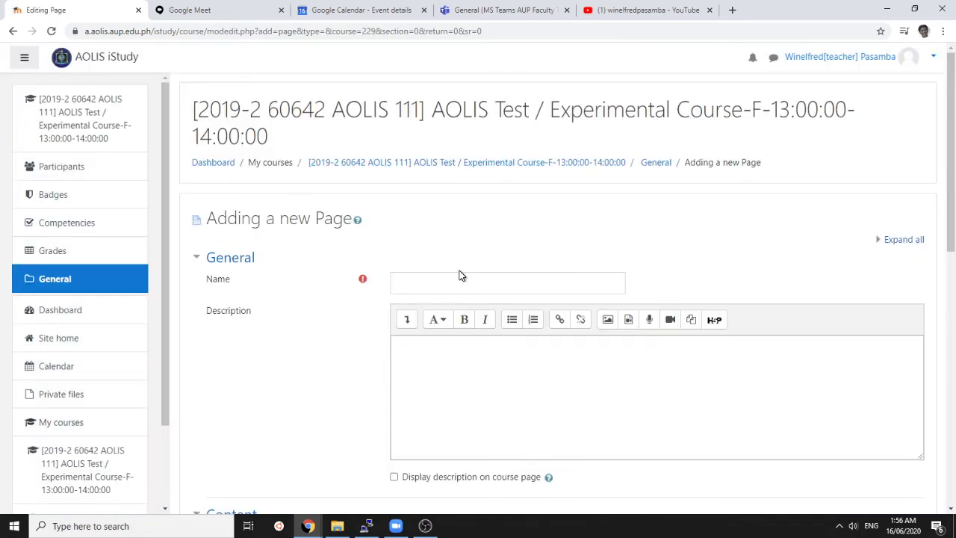
Step: Name the new page 'Zoom Class', leaving the description empty for now
click(469, 284)
text(Zoom Class)
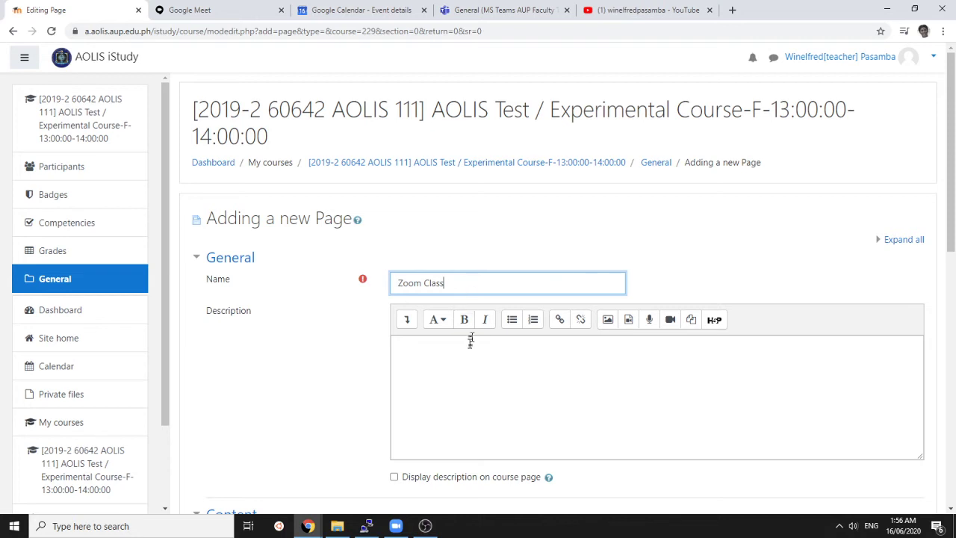
click(458, 371)
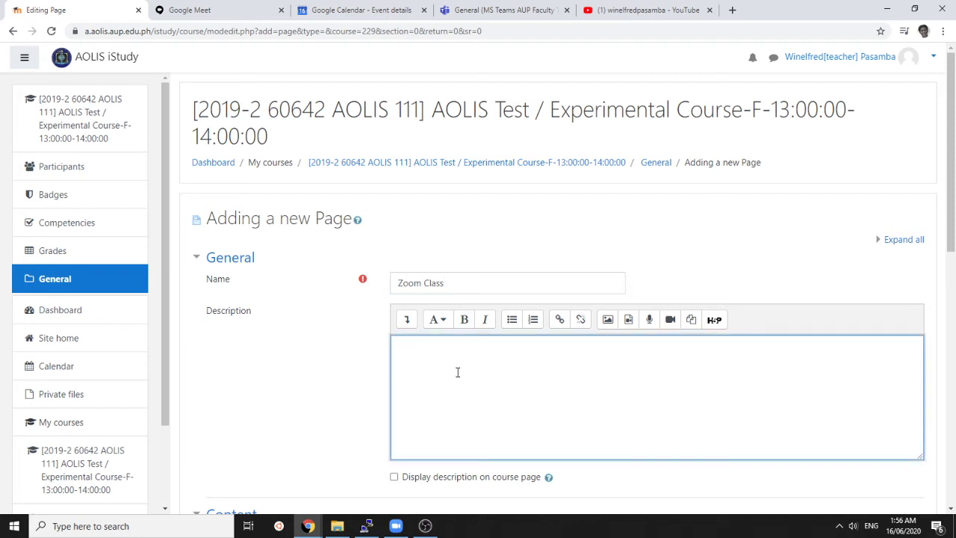
scroll(458, 371, down, 3)
Step: Paste the Zoom meeting invitation into the Page content field
right_click(455, 147)
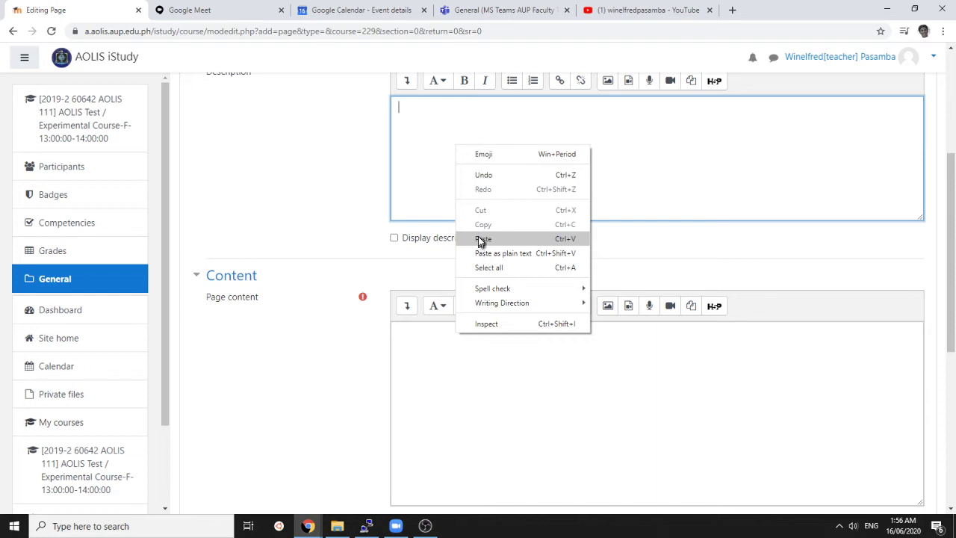
click(481, 241)
right_click(448, 373)
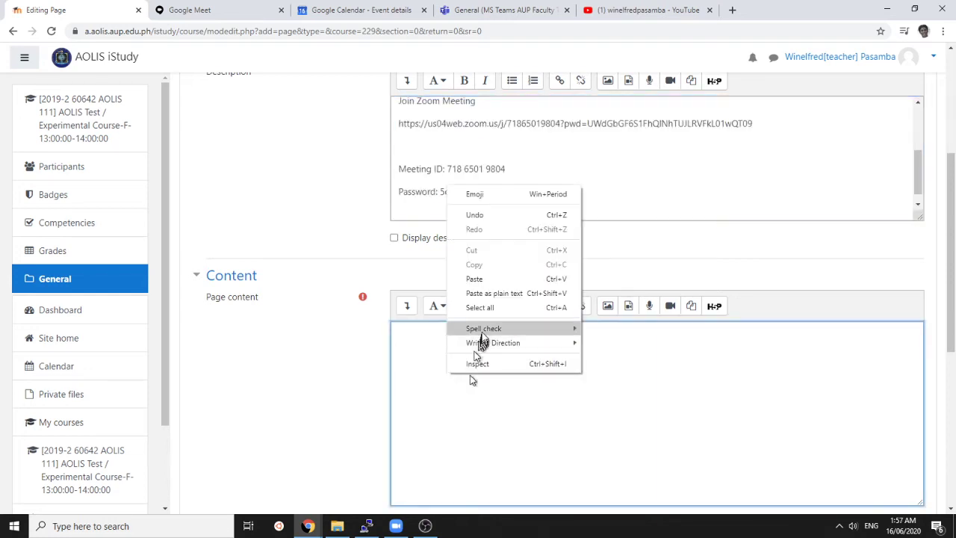
click(482, 279)
scroll(518, 155, up, 1)
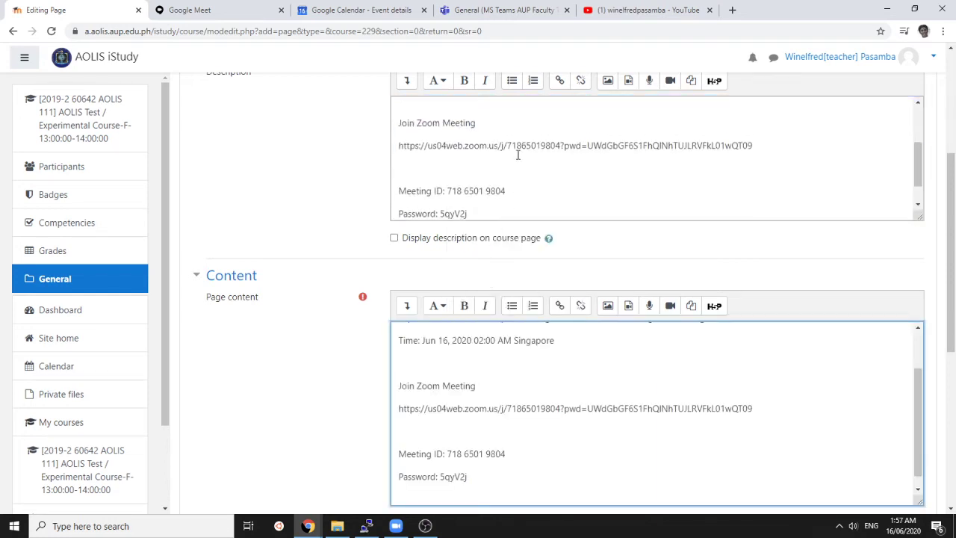
scroll(515, 153, up, 2)
scroll(515, 149, down, 3)
Step: Select and copy the Zoom meeting URL line in the Description
triple_click(513, 124)
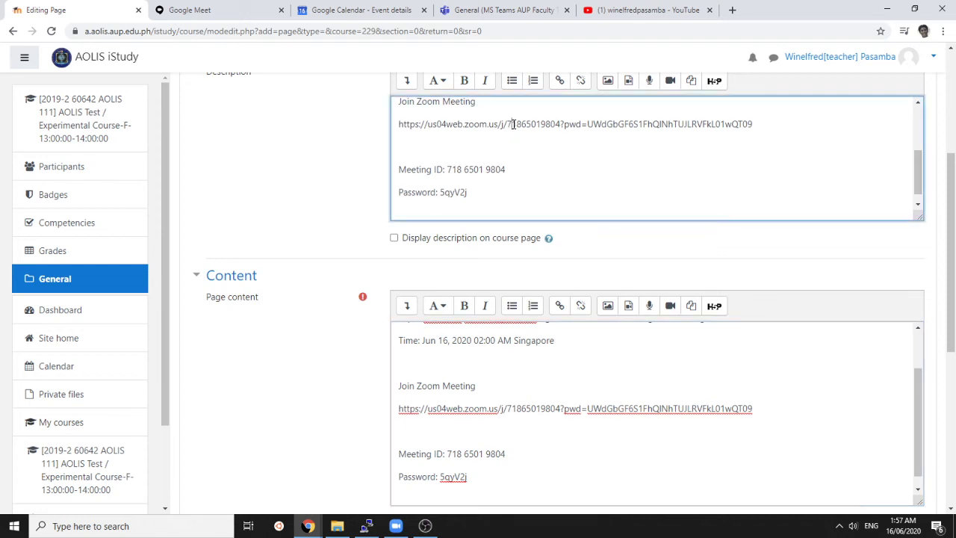
right_click(514, 124)
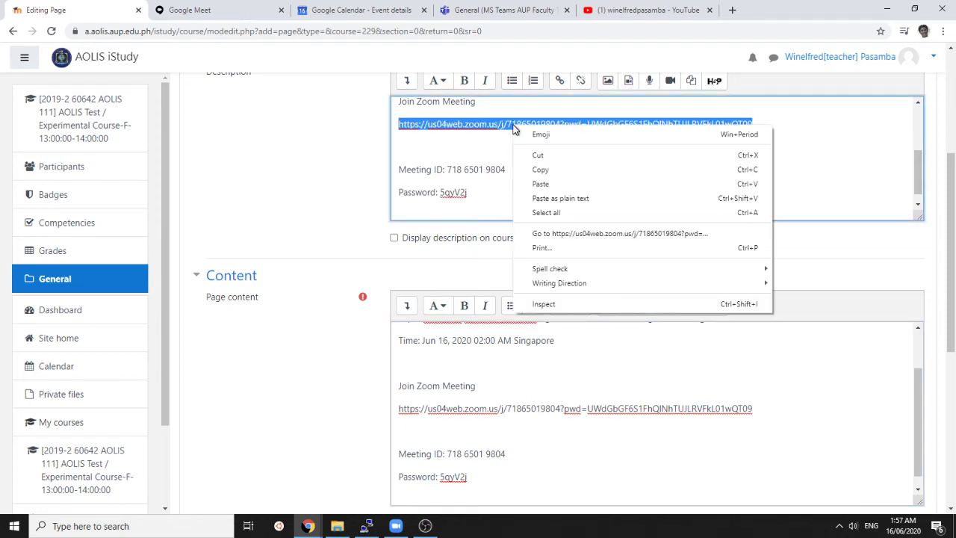
click(529, 167)
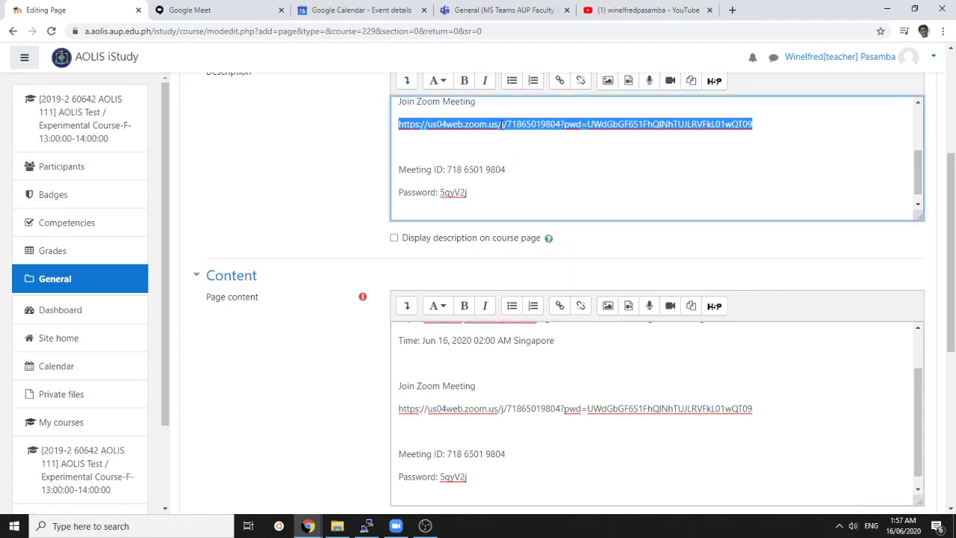
scroll(493, 146, up, 2)
scroll(491, 151, up, 2)
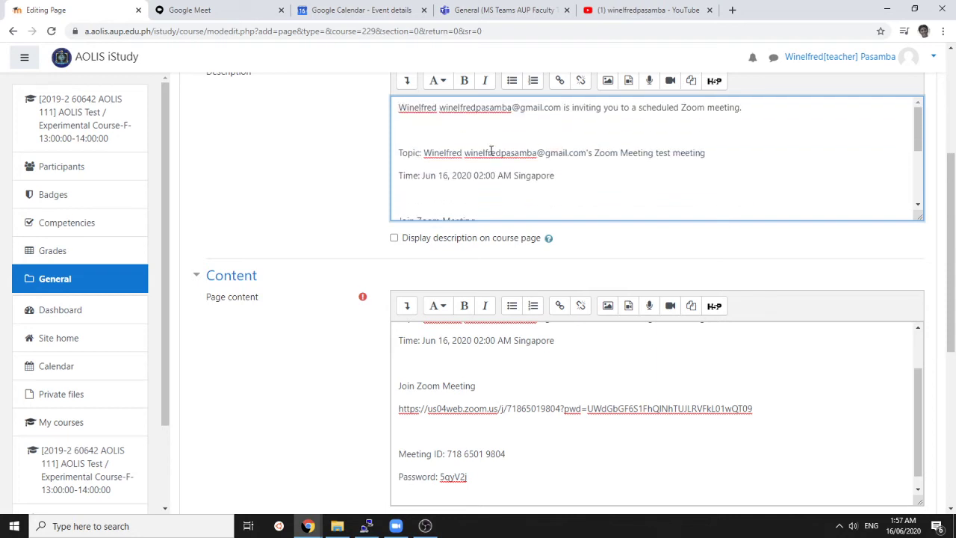
scroll(491, 150, down, 2)
scroll(491, 151, up, 2)
scroll(496, 149, down, 2)
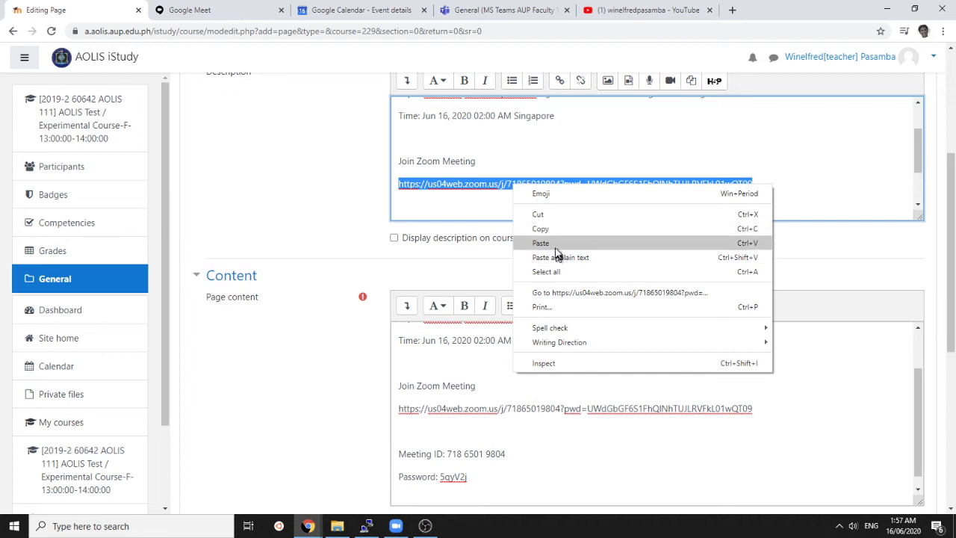
click(553, 235)
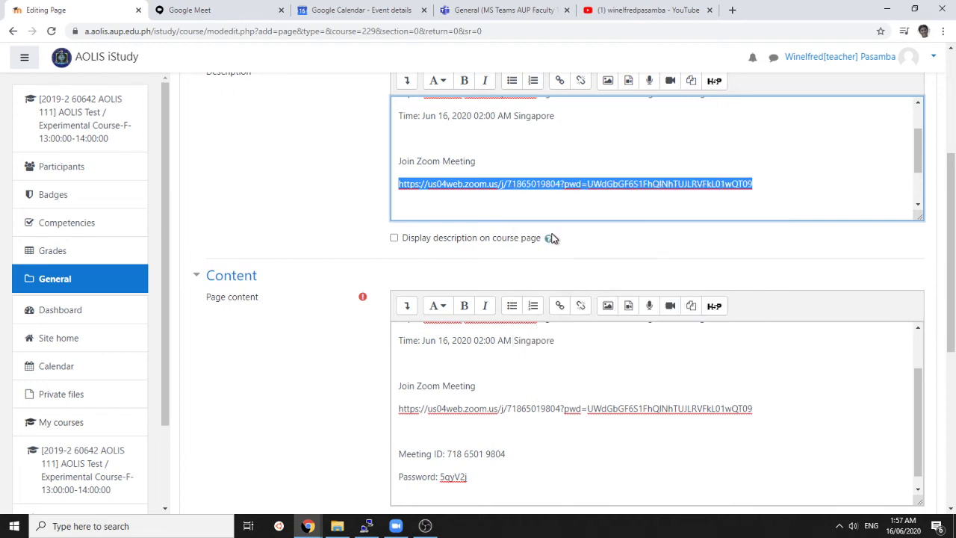
Step: Link the Description's Zoom URL to itself, opening in a new window
click(556, 86)
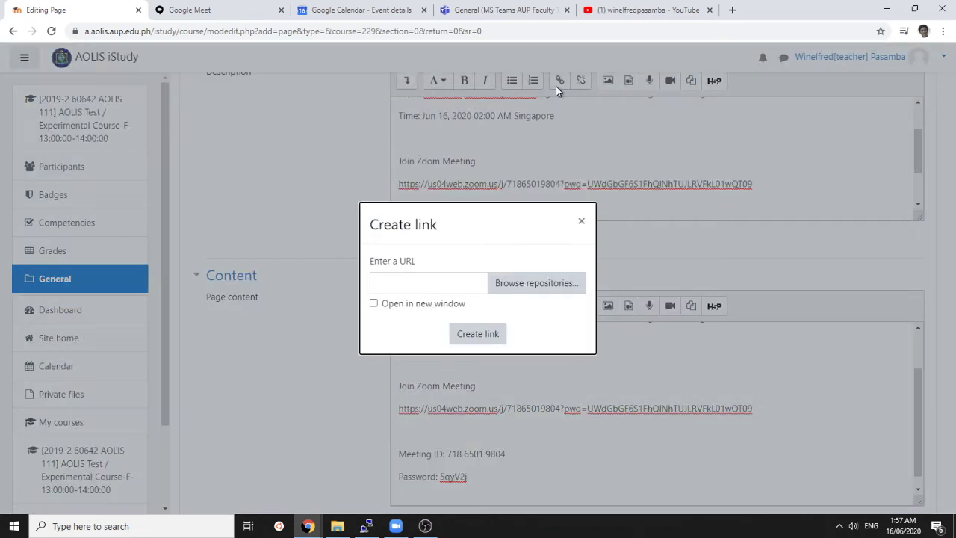
click(459, 280)
right_click(460, 281)
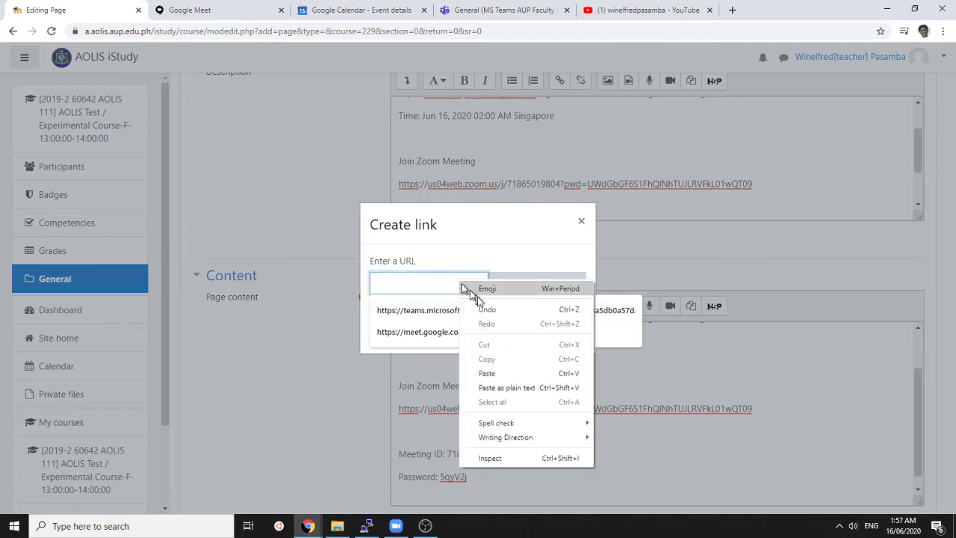
click(510, 370)
click(429, 304)
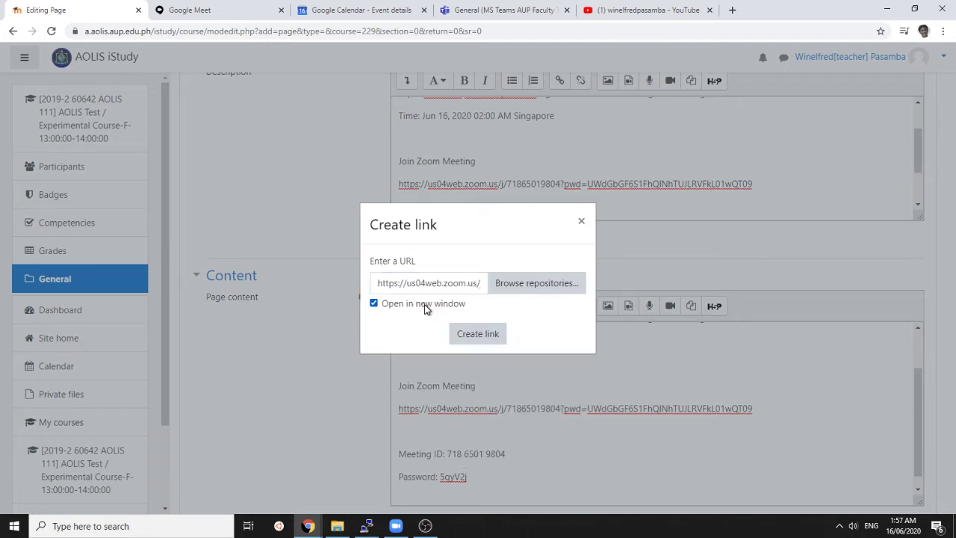
click(475, 333)
Step: Make the Page content's Zoom URL a link that opens in a new window
click(515, 406)
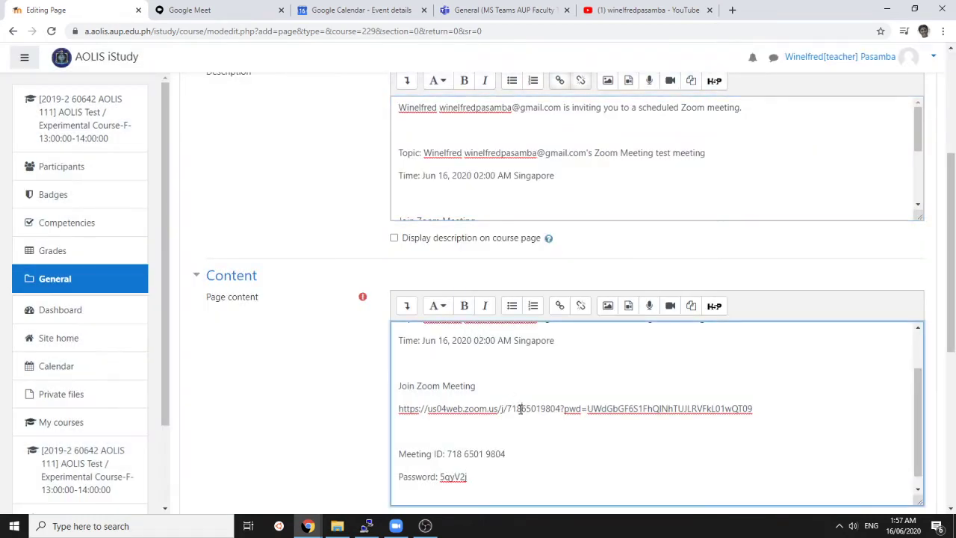
triple_click(516, 407)
right_click(518, 408)
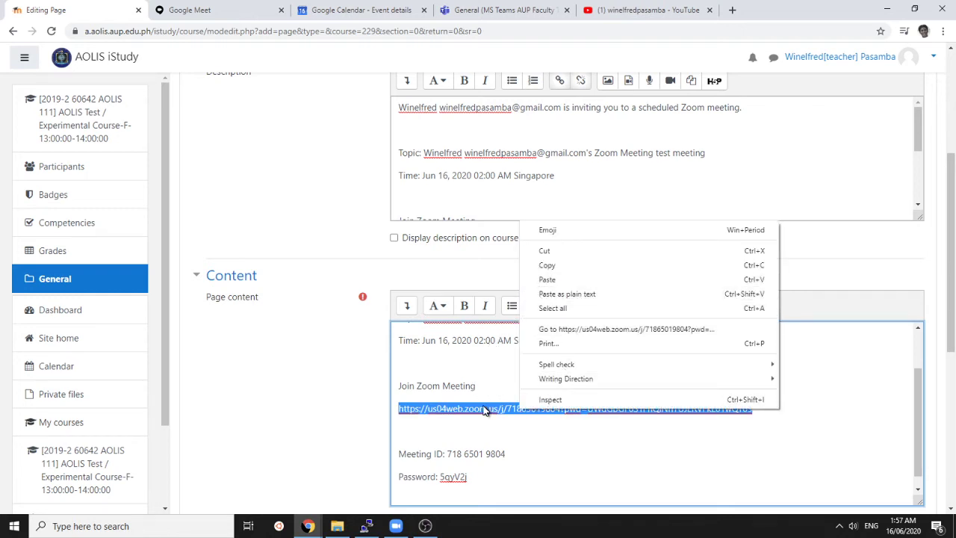
click(556, 265)
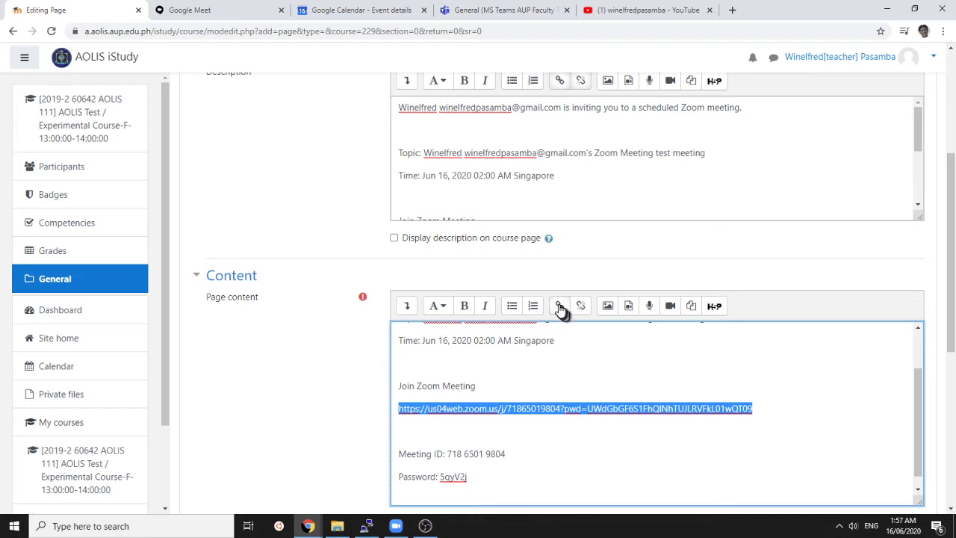
click(562, 310)
click(454, 287)
right_click(453, 290)
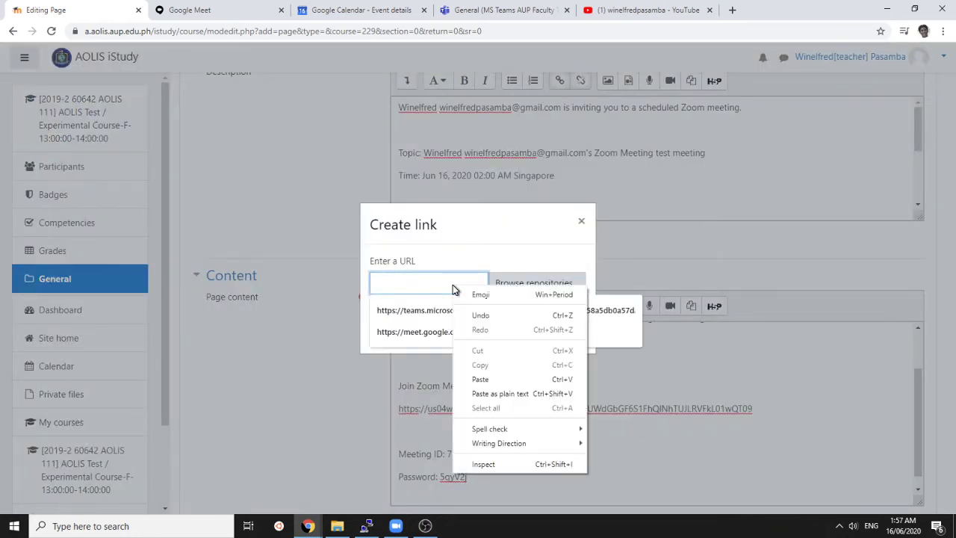
click(493, 378)
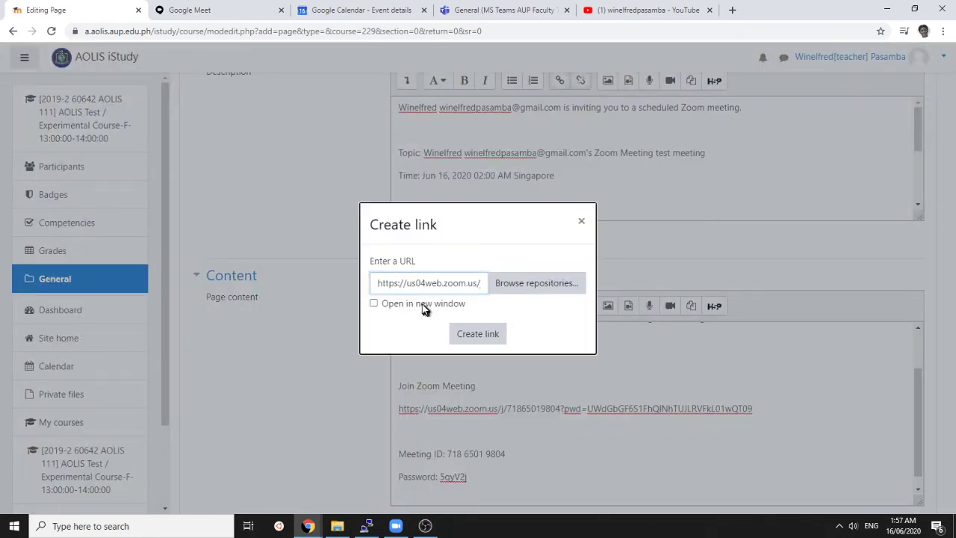
click(448, 320)
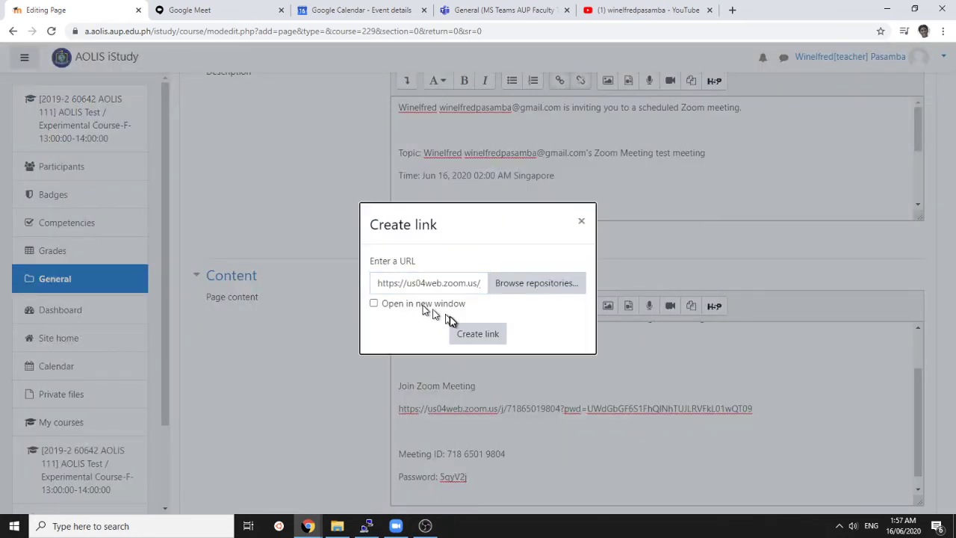
click(375, 304)
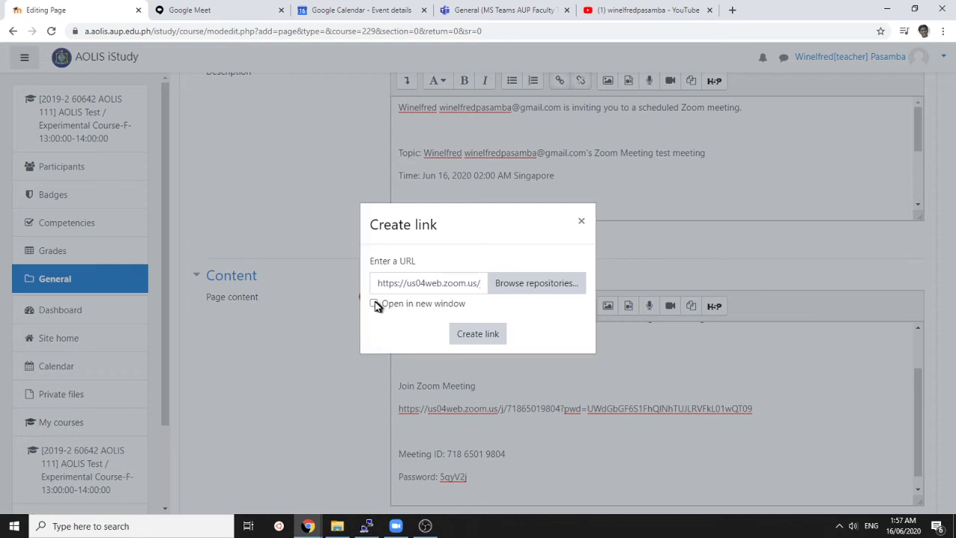
click(466, 334)
scroll(371, 371, down, 5)
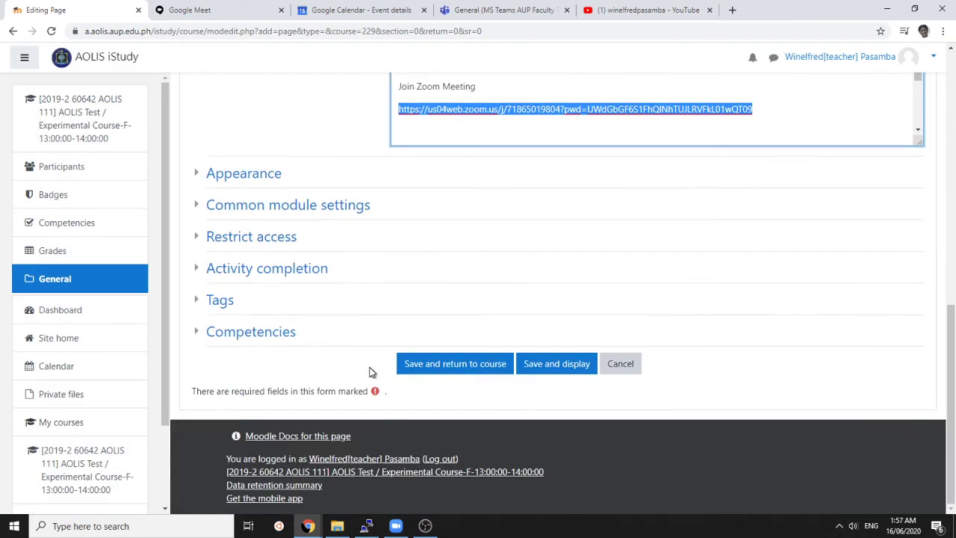
Step: Save the Zoom Class page, then toggle course editing off, on, and off
click(480, 368)
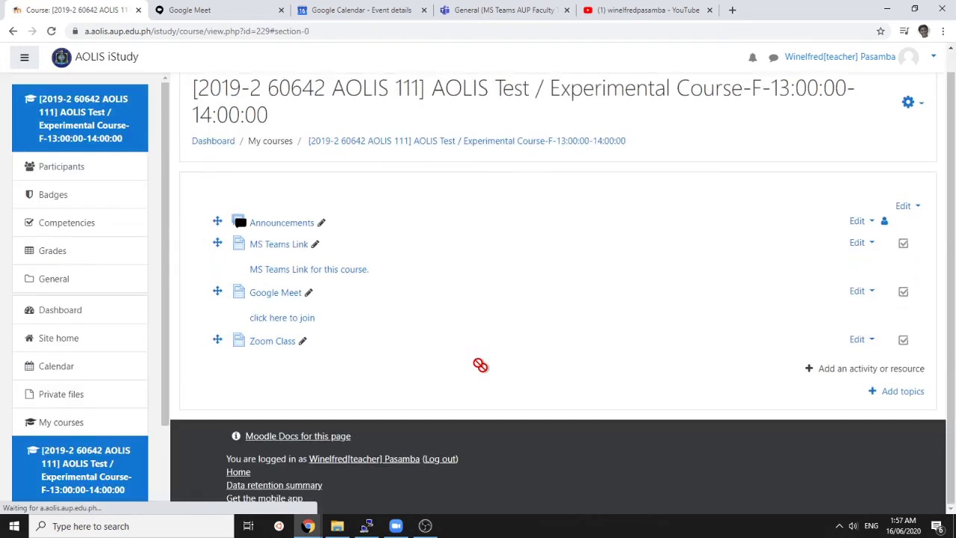
click(908, 102)
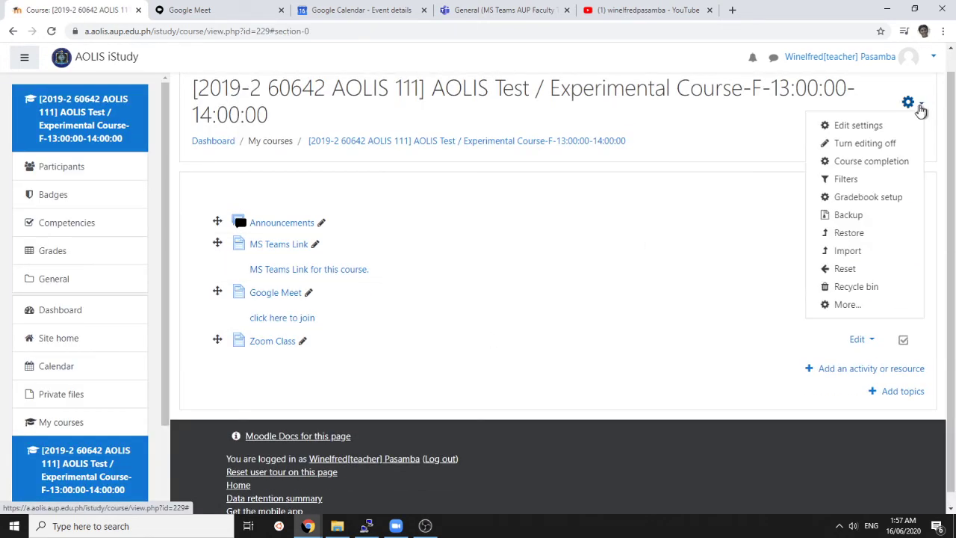
click(870, 153)
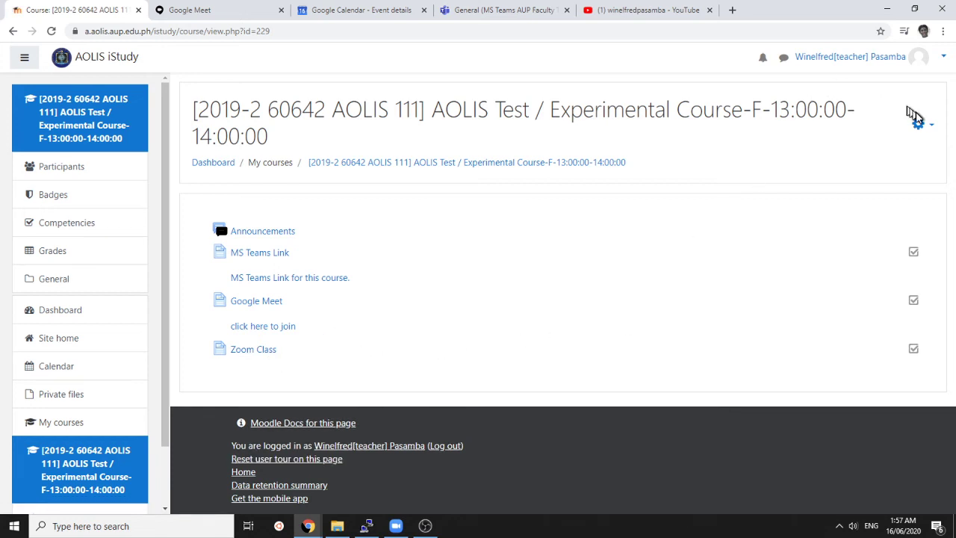
click(921, 121)
click(885, 166)
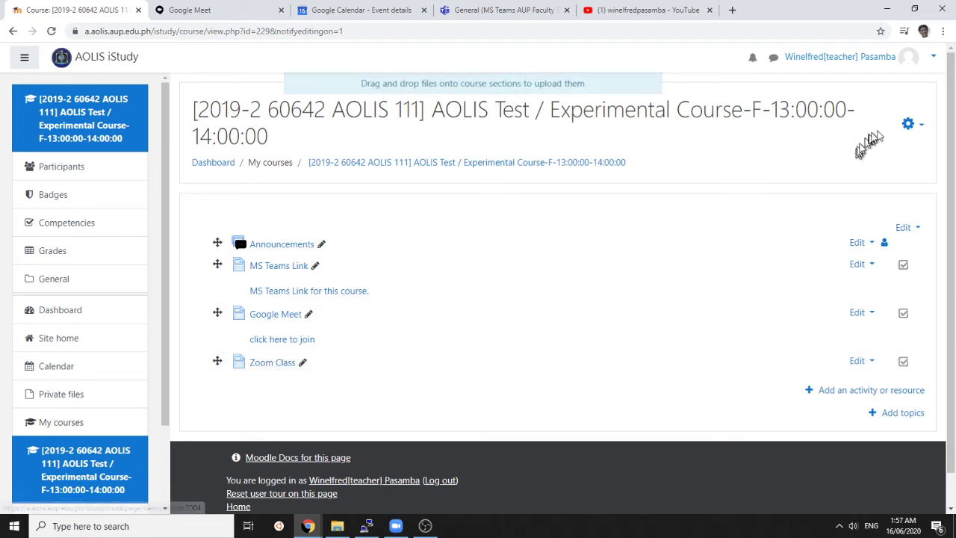
click(913, 124)
click(885, 166)
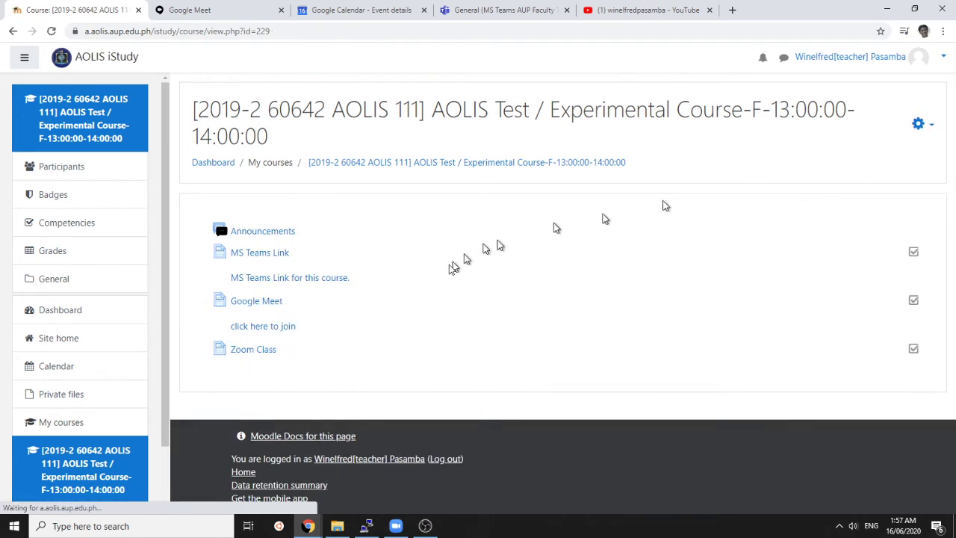
Step: View the Zoom Class page, re-enable editing, and bring up its actions menu
click(261, 349)
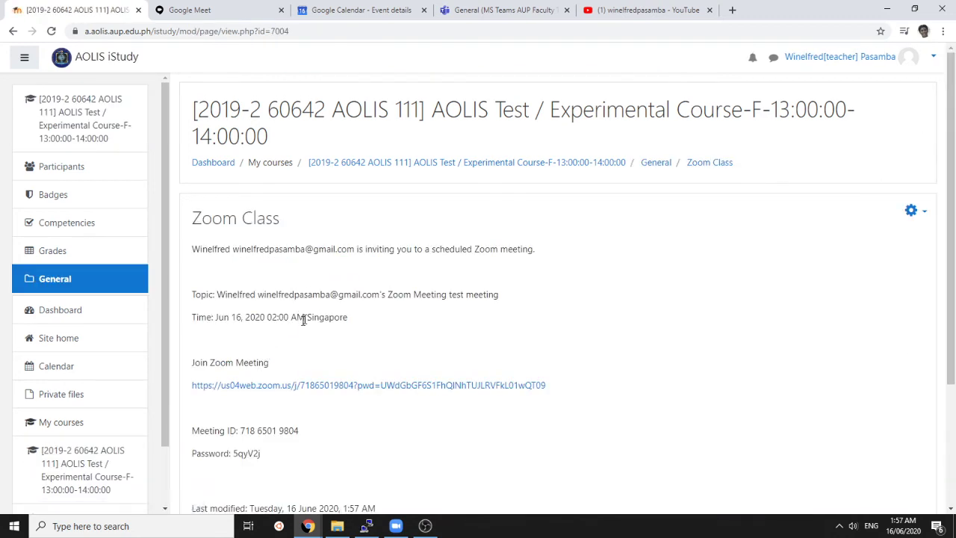
click(12, 30)
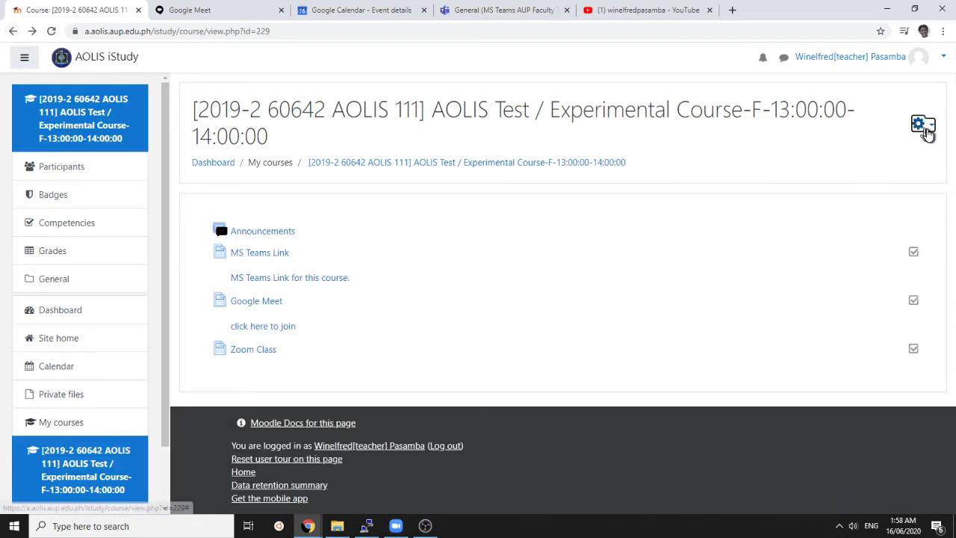
click(919, 124)
click(890, 166)
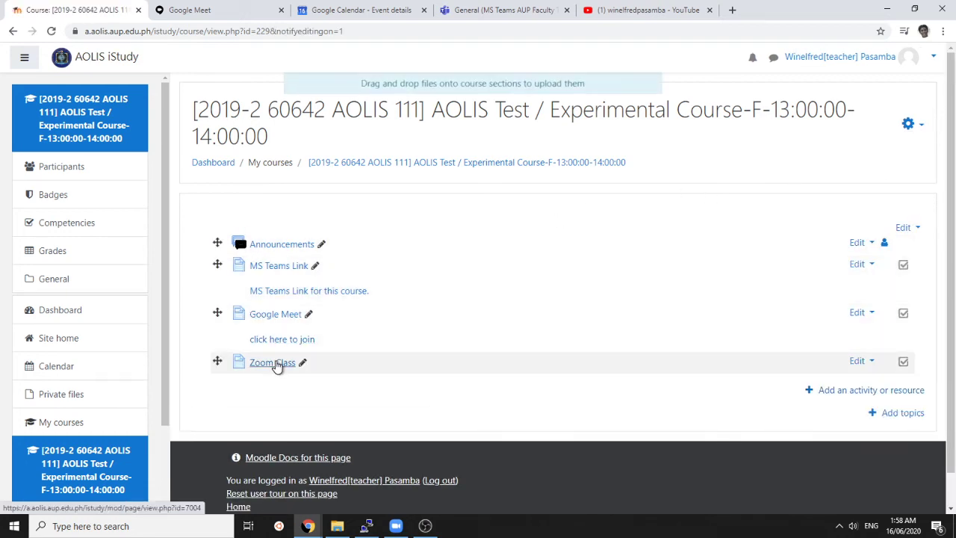
click(276, 364)
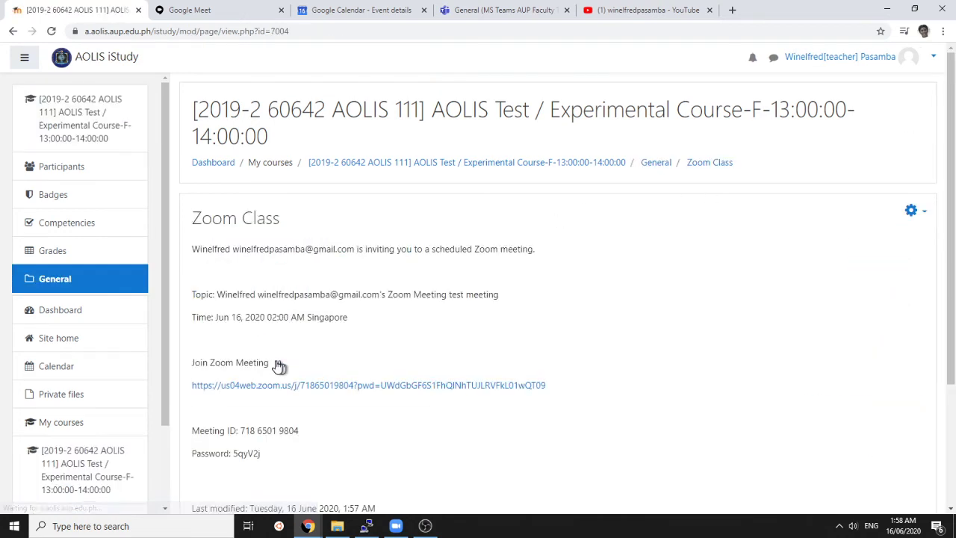
click(913, 211)
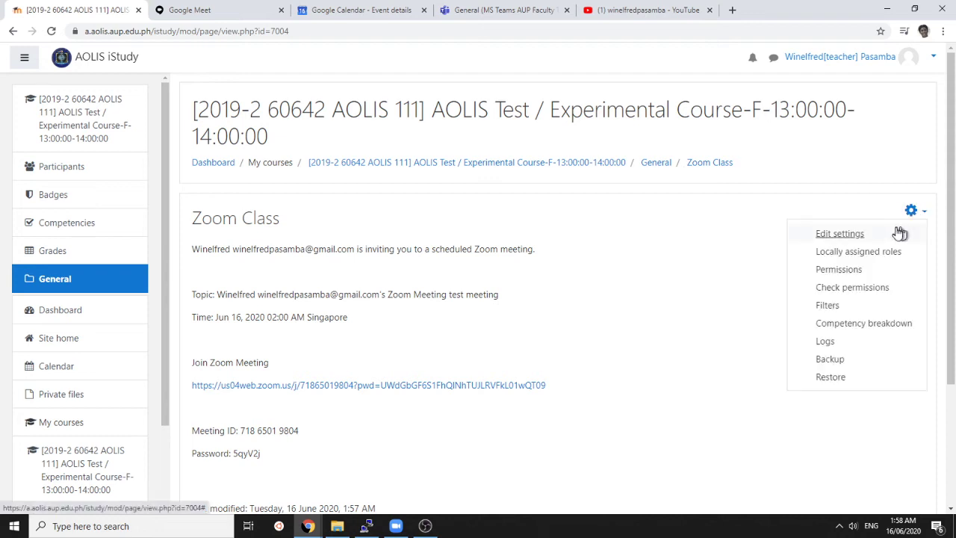
Step: Reopen the Zoom Class settings and save them back to the course
click(893, 236)
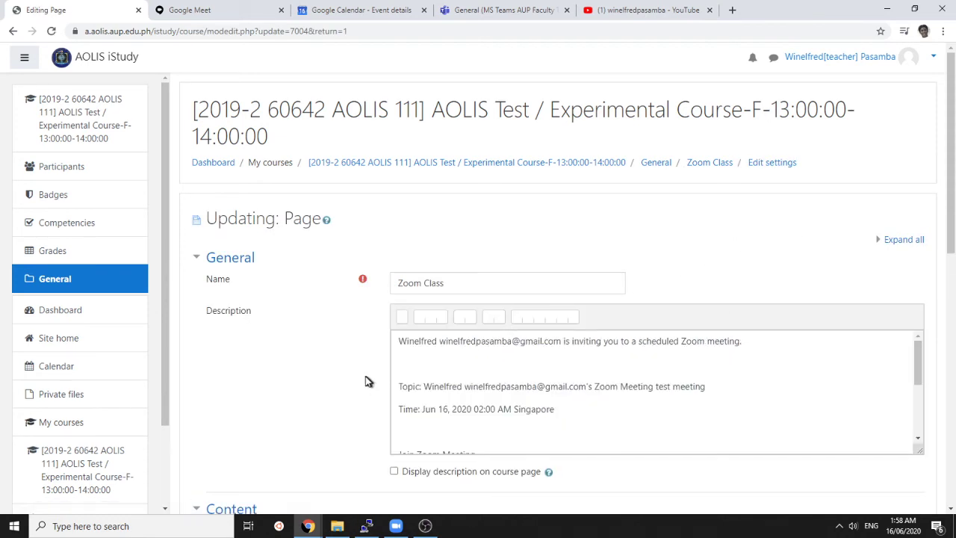
scroll(376, 384, down, 2)
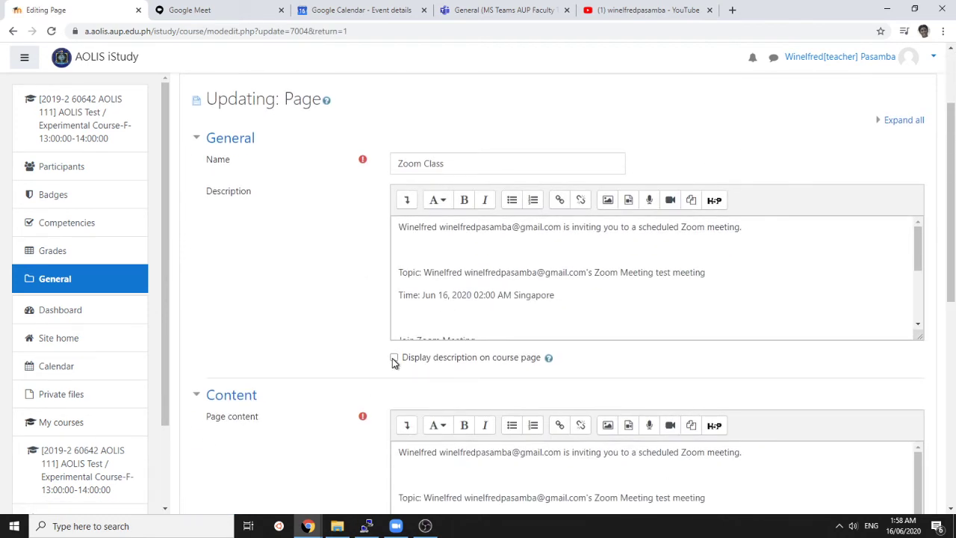
scroll(496, 357, down, 5)
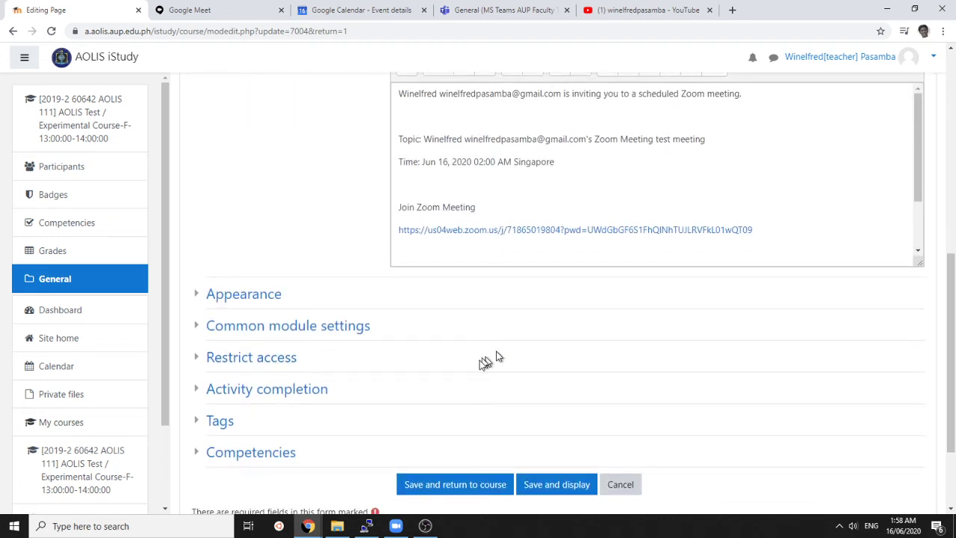
click(443, 482)
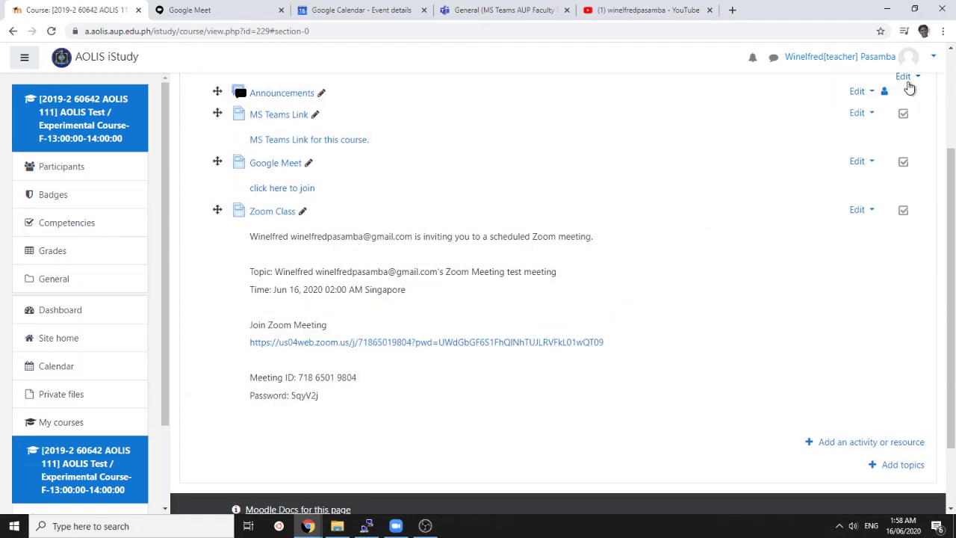
Step: Switch course editing mode off from the gear menu
scroll(906, 82, up, 2)
click(908, 123)
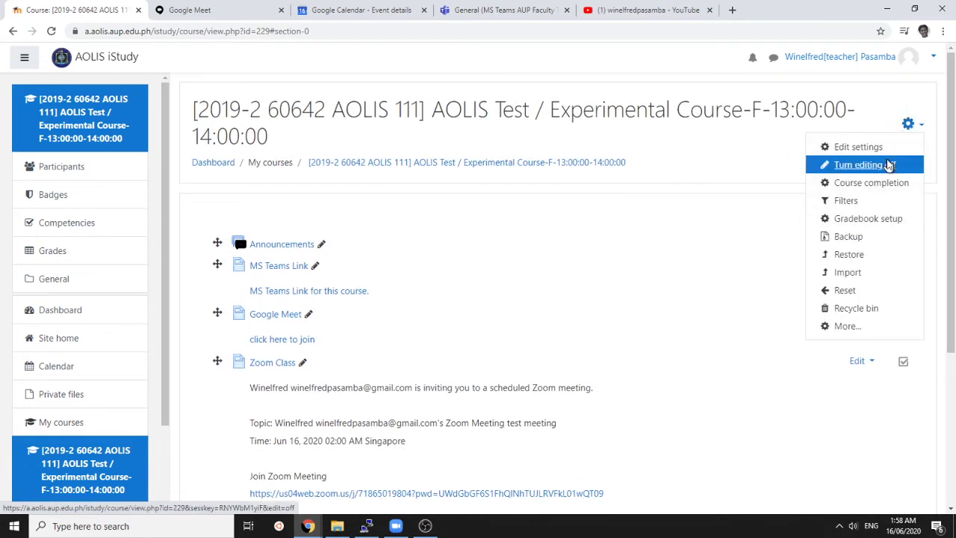
click(859, 164)
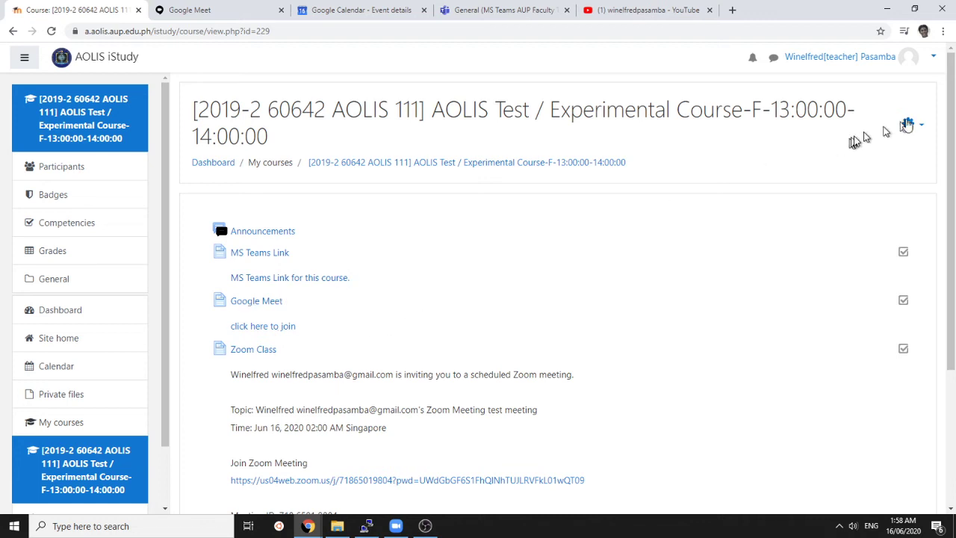
click(908, 123)
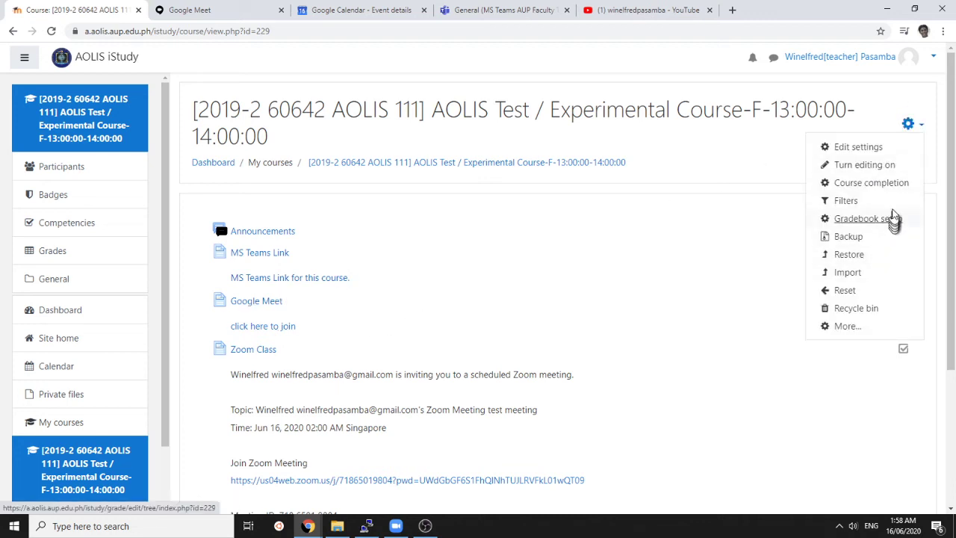
Step: Switch to the Student role and close the Google Meet and Calendar tabs
click(933, 57)
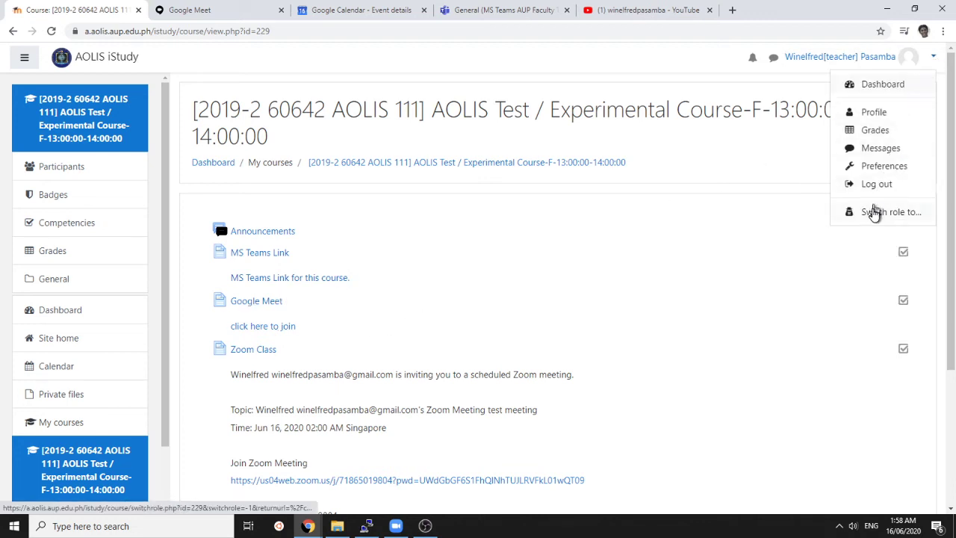
click(870, 212)
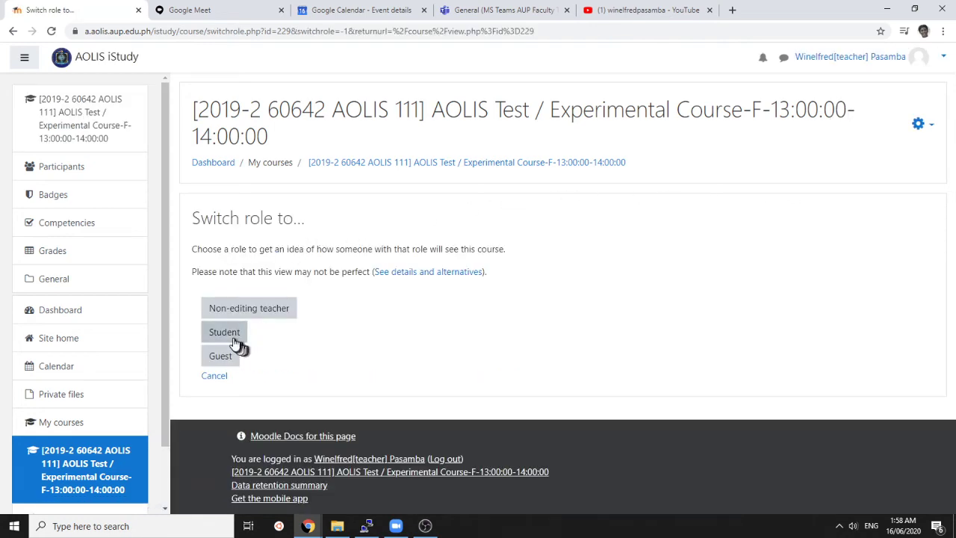
click(234, 337)
scroll(437, 299, down, 1)
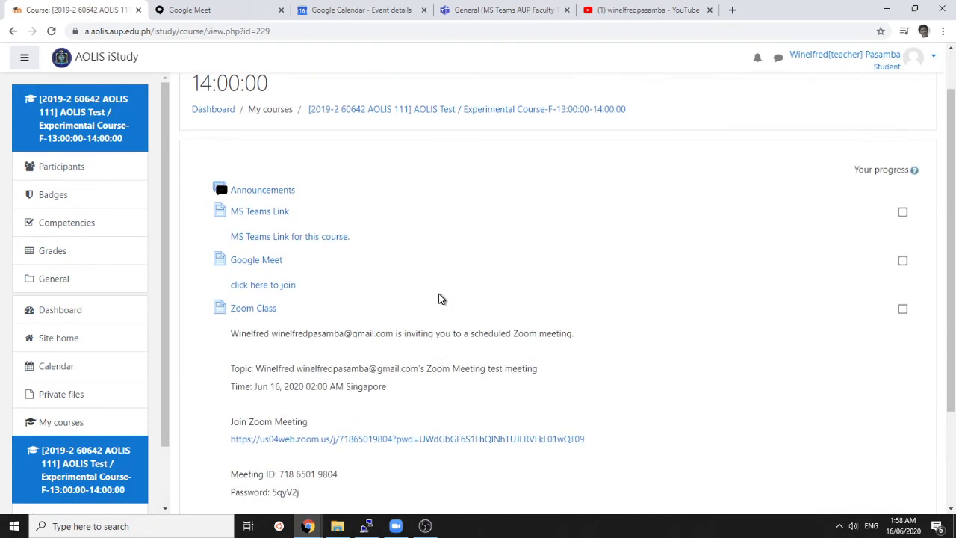
scroll(439, 299, down, 2)
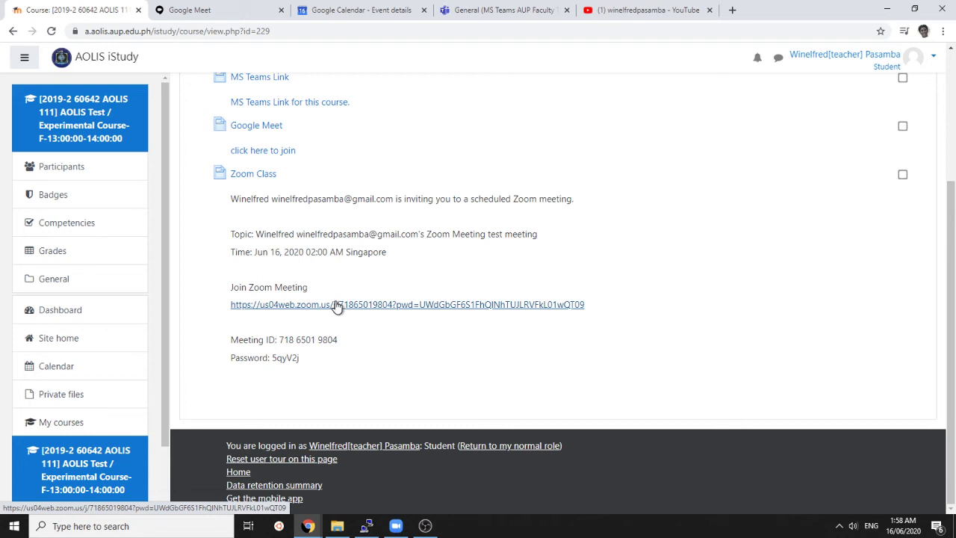
scroll(336, 306, up, 1)
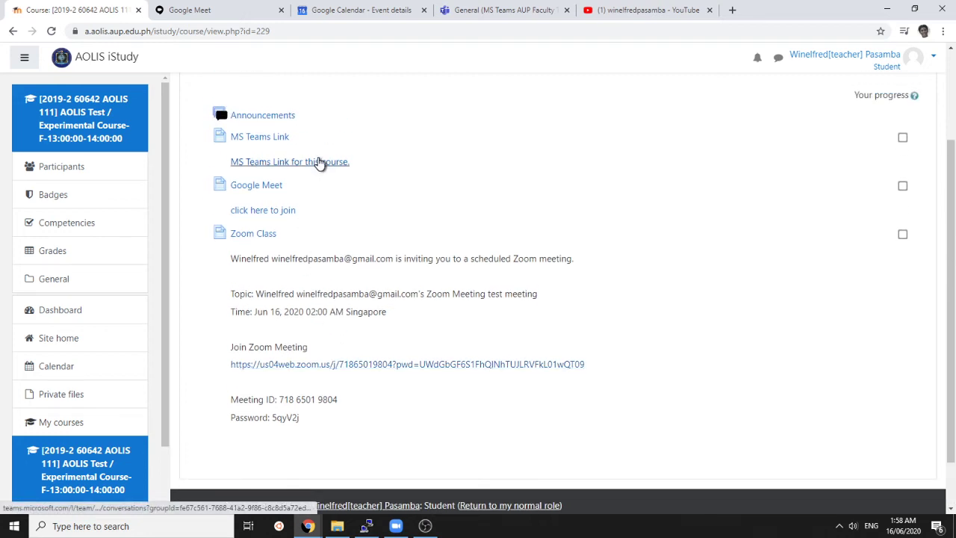
click(281, 10)
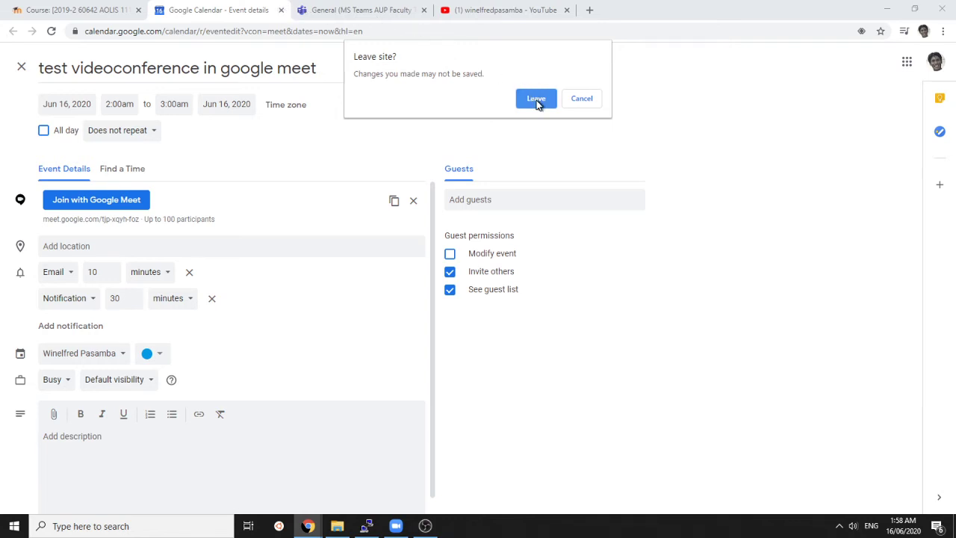
click(536, 101)
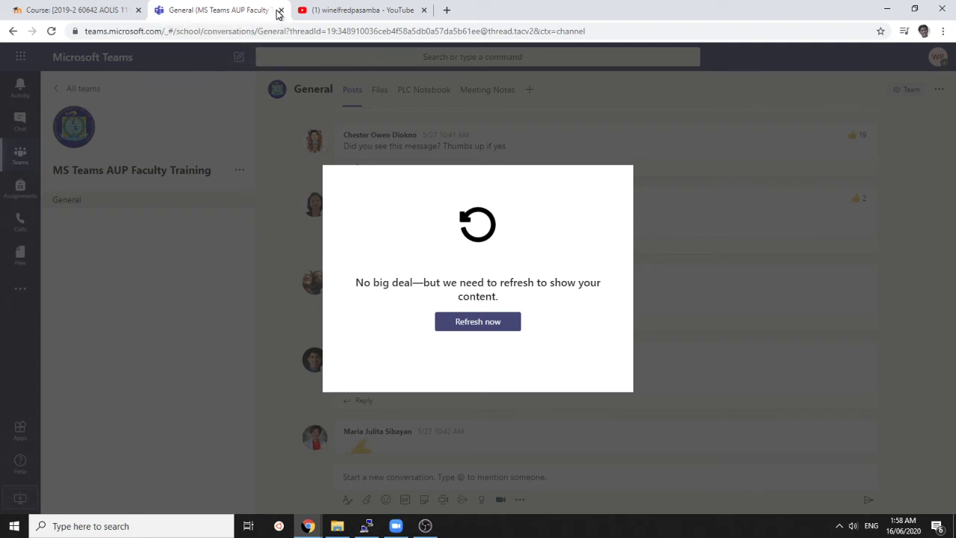
Step: Follow the course's MS Teams link to the AUP Faculty Training team's General channel
click(281, 10)
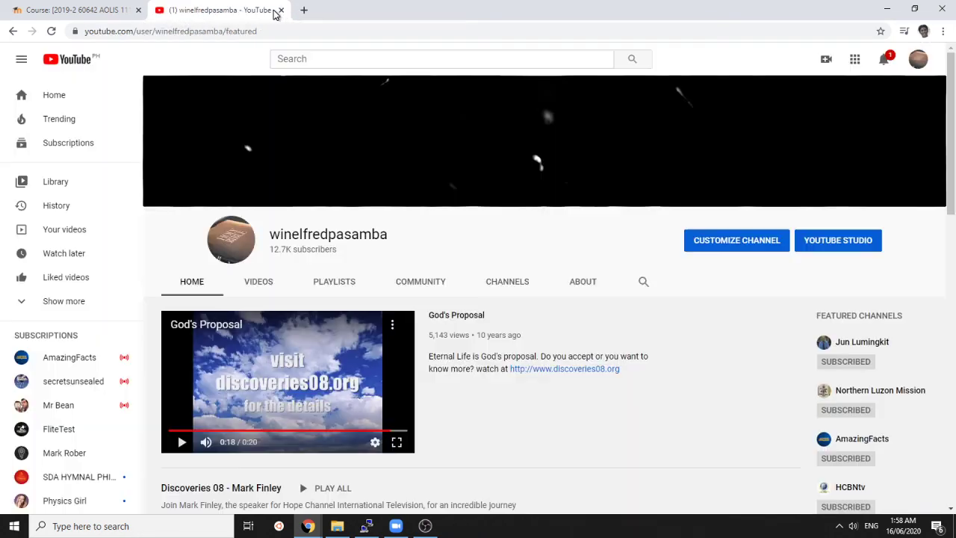
click(102, 15)
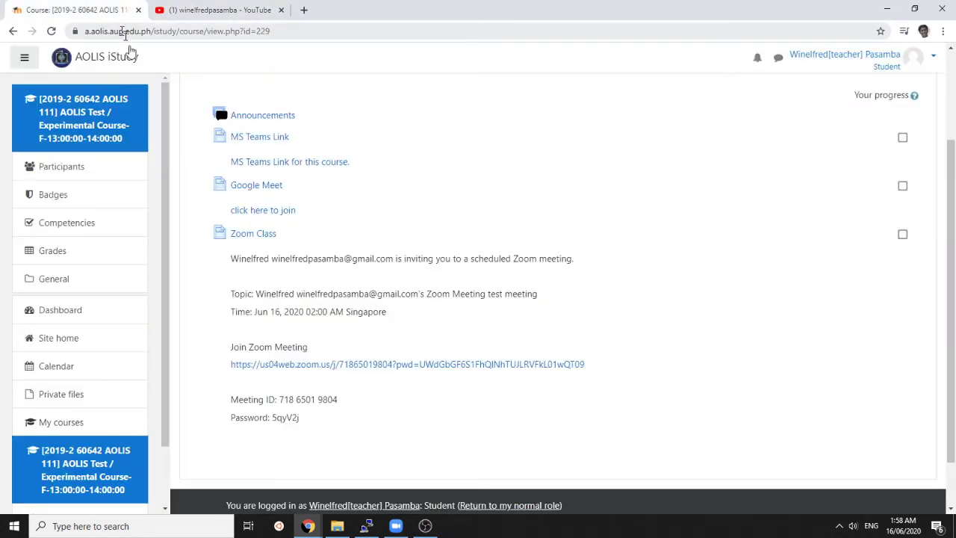
click(278, 163)
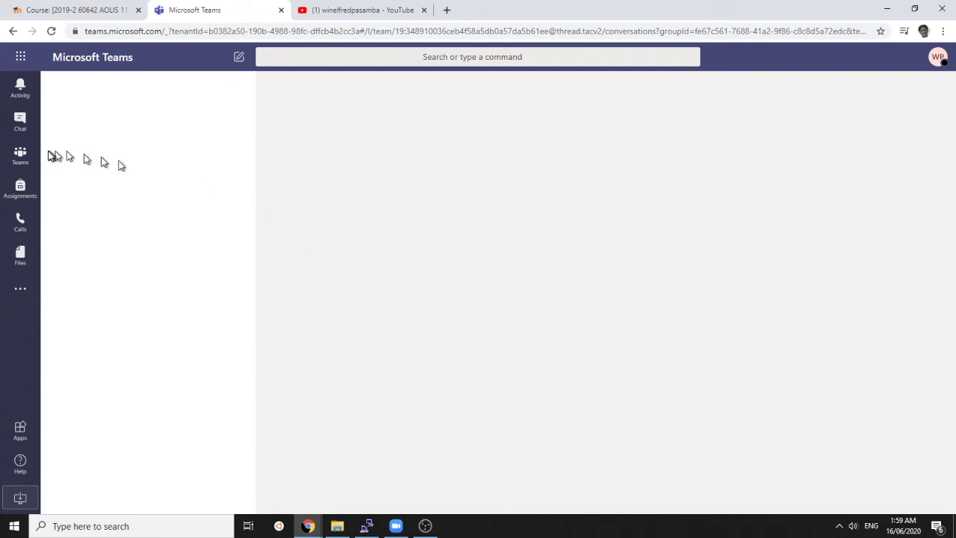
click(27, 163)
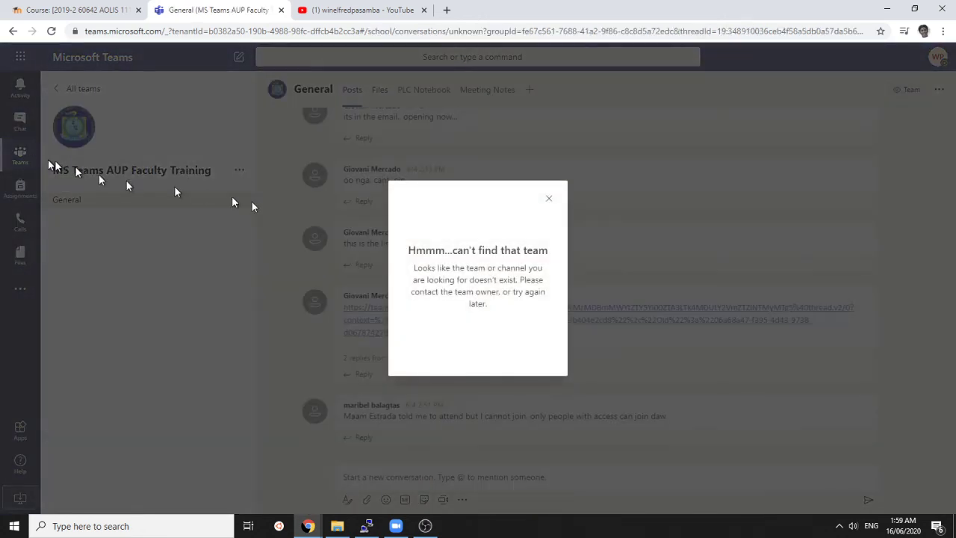
click(548, 198)
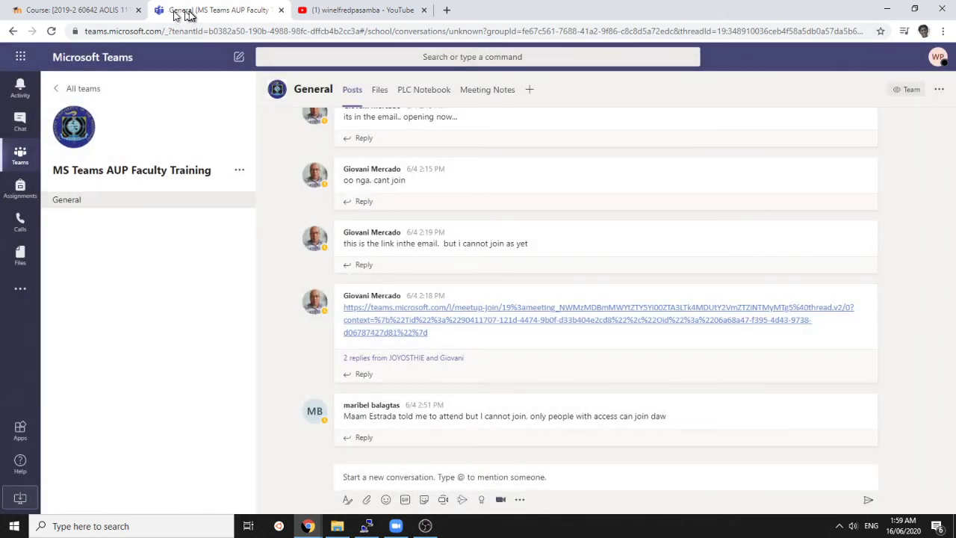
Step: Try the course's Google Meet join link, then close the Meet and Teams tabs
click(123, 10)
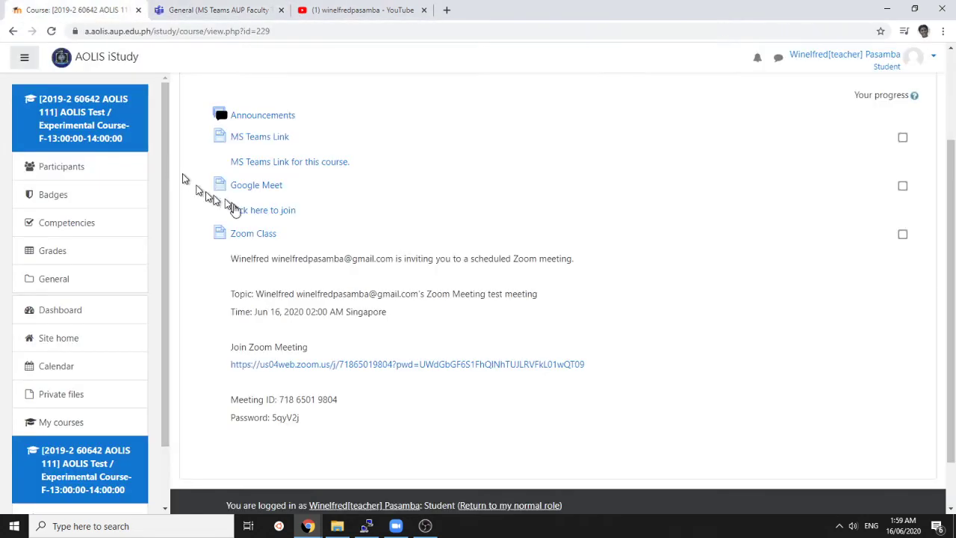
click(243, 211)
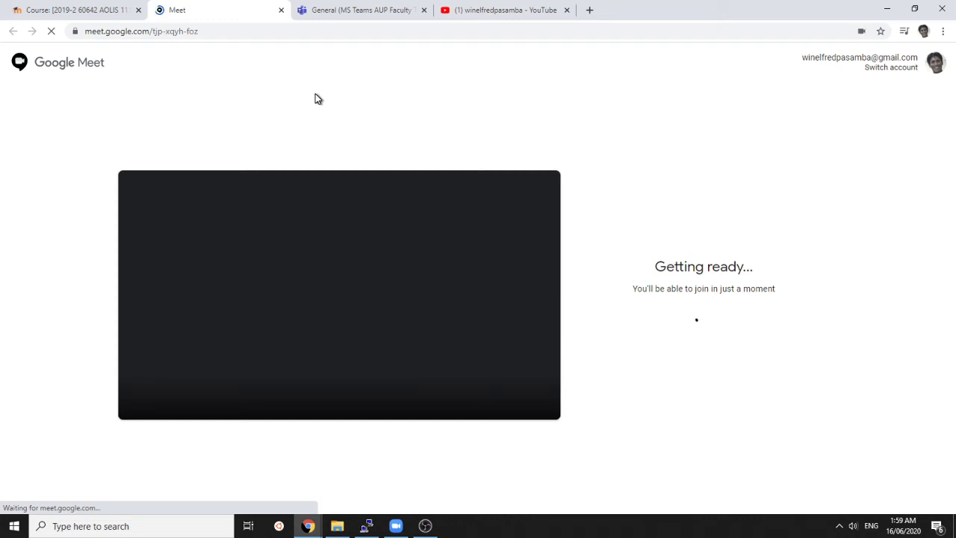
click(279, 11)
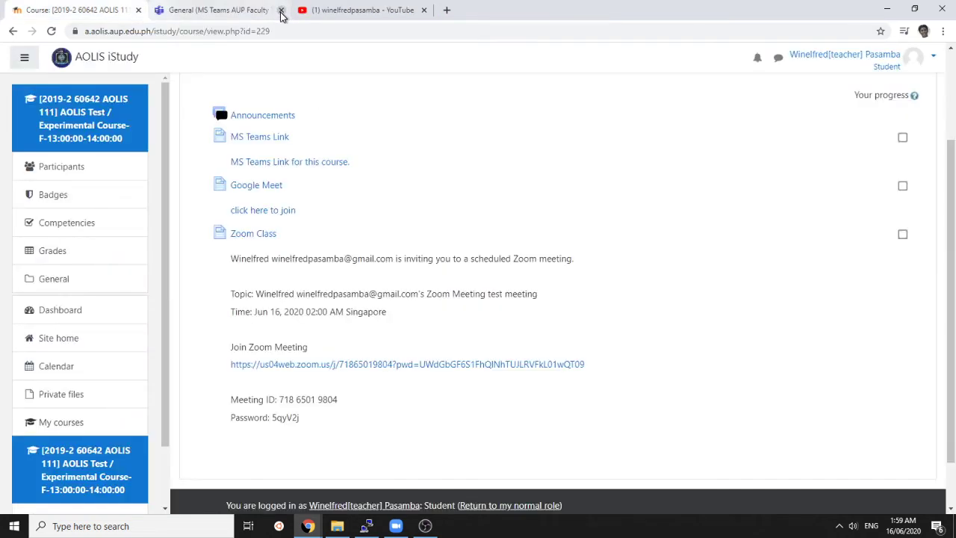
click(281, 11)
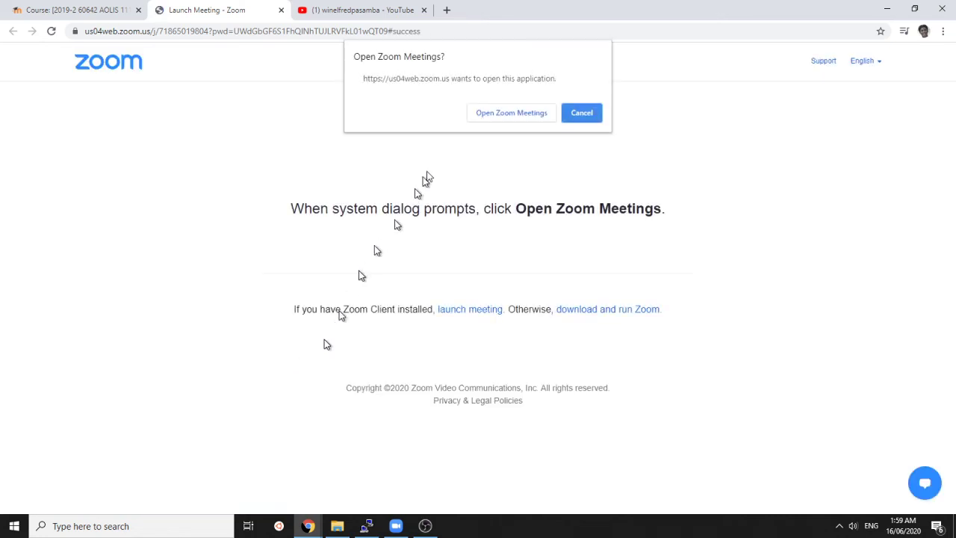
Step: Open the Zoom link's test meeting in the Zoom app, skip audio, leave, and return to the course
click(501, 115)
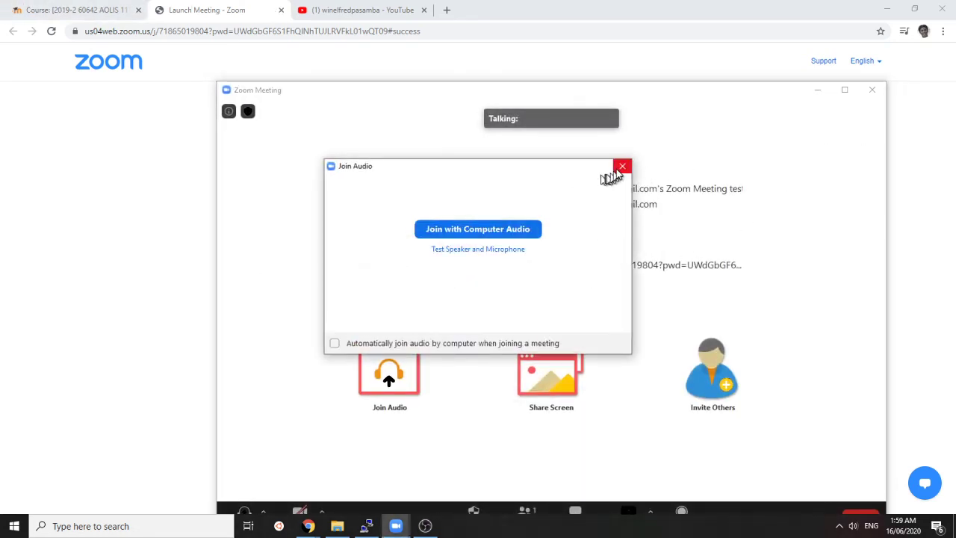
click(619, 168)
click(872, 90)
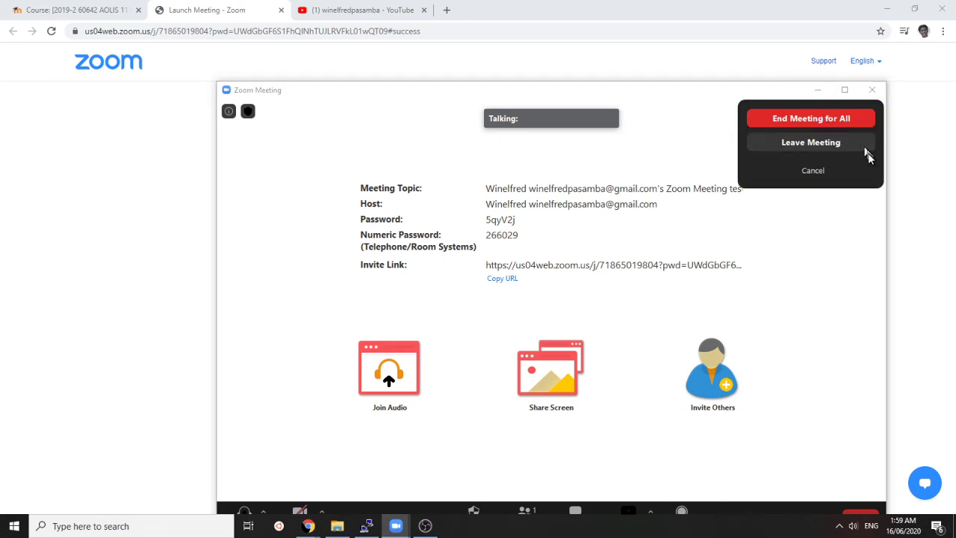
click(827, 142)
click(42, 6)
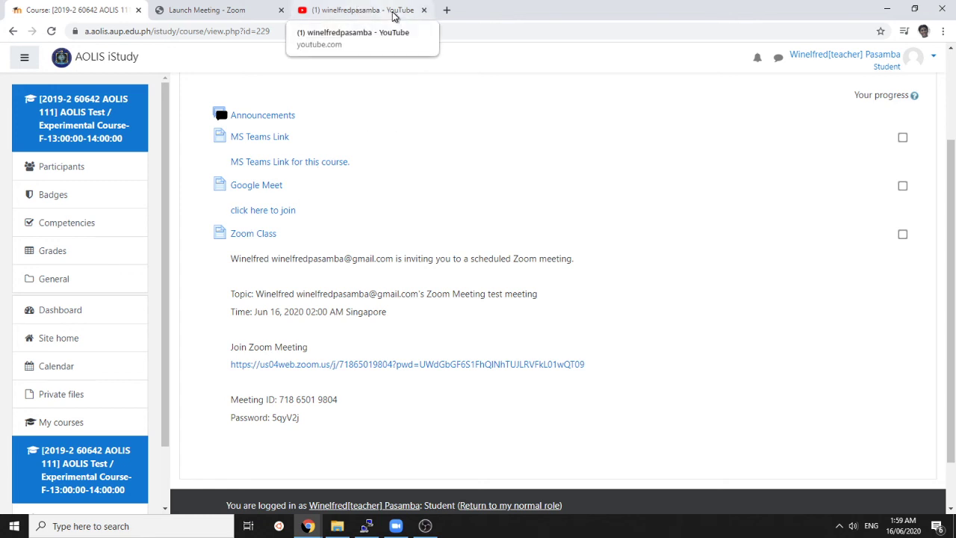
Step: Copy the YouTube channel page's web address
click(393, 16)
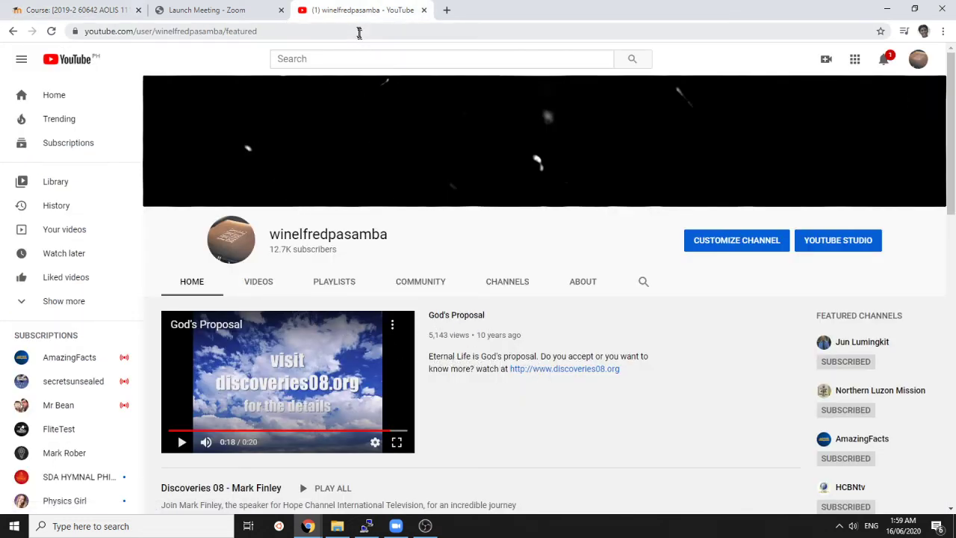
click(360, 31)
right_click(360, 34)
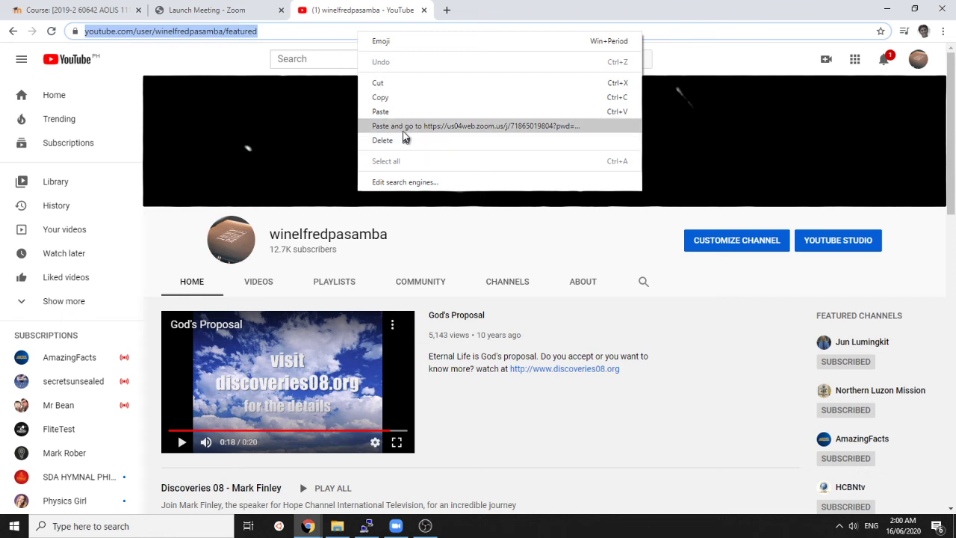
click(399, 97)
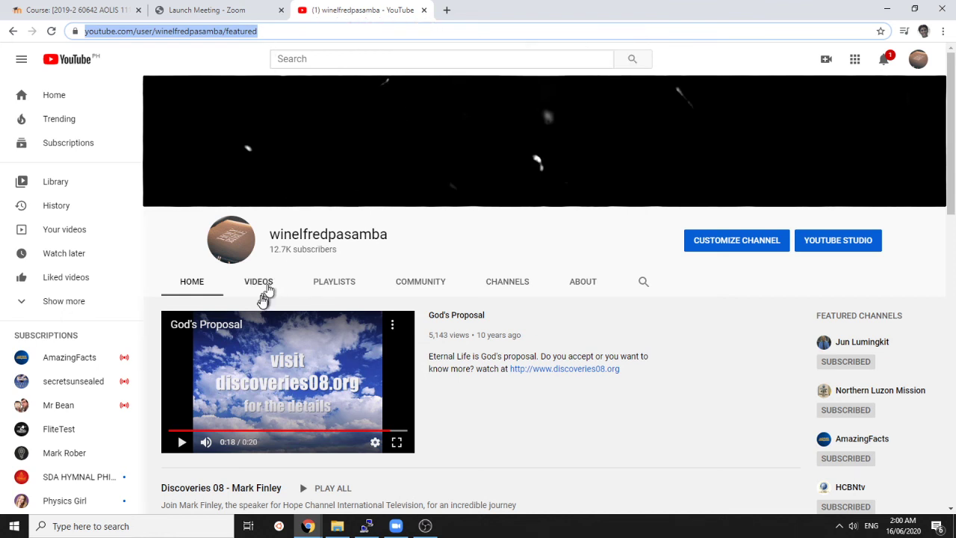
Step: Copy the featured 'God's Proposal' video URL and return to the course page
right_click(333, 386)
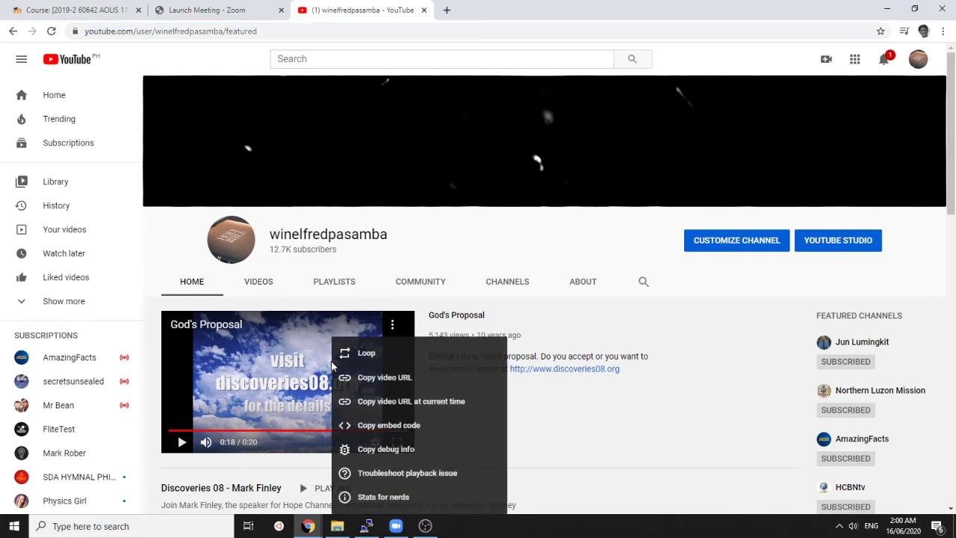
click(385, 379)
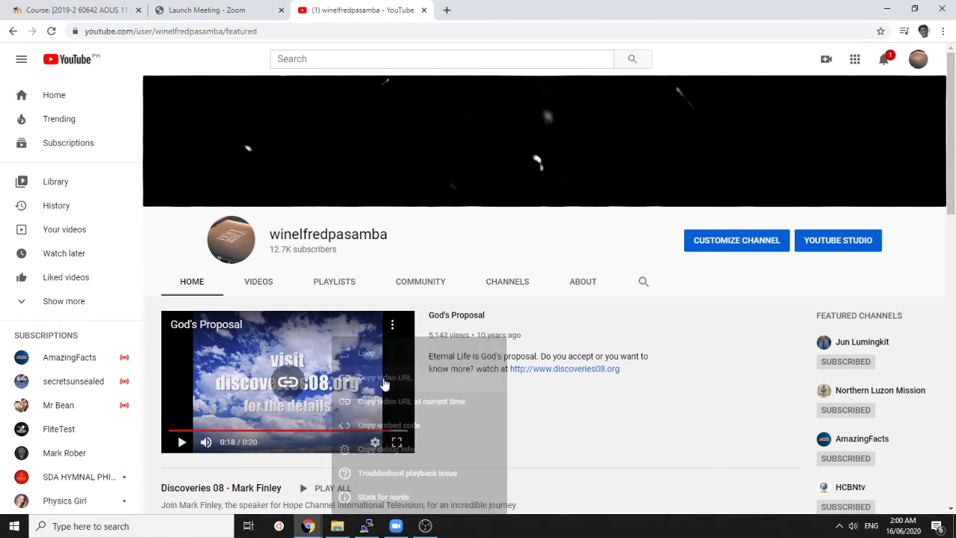
click(112, 10)
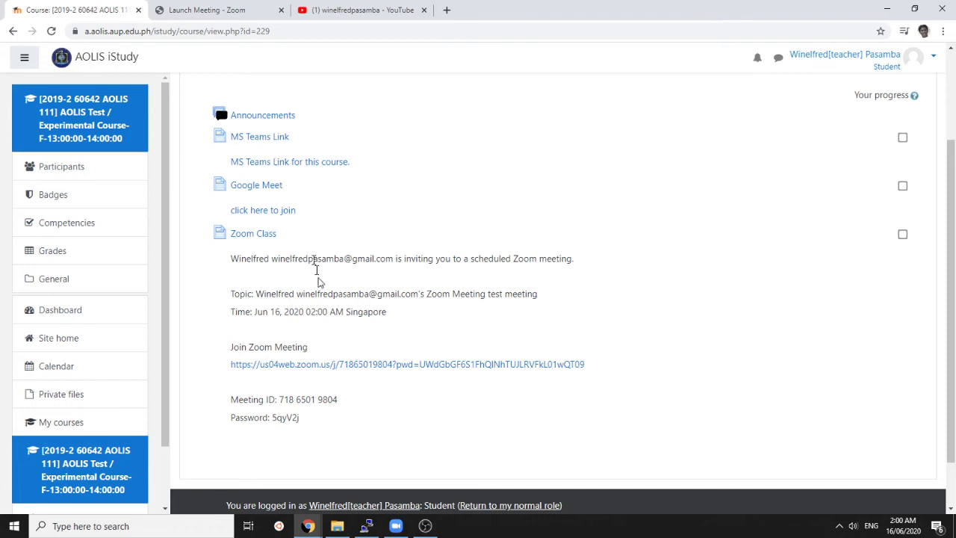
Step: Return from student view to the teacher role and turn course editing on
click(926, 60)
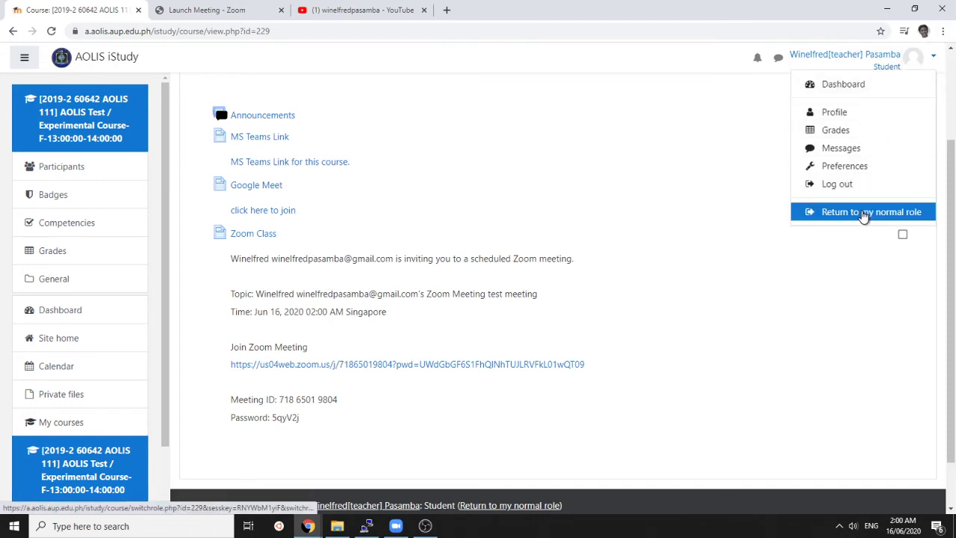
click(863, 212)
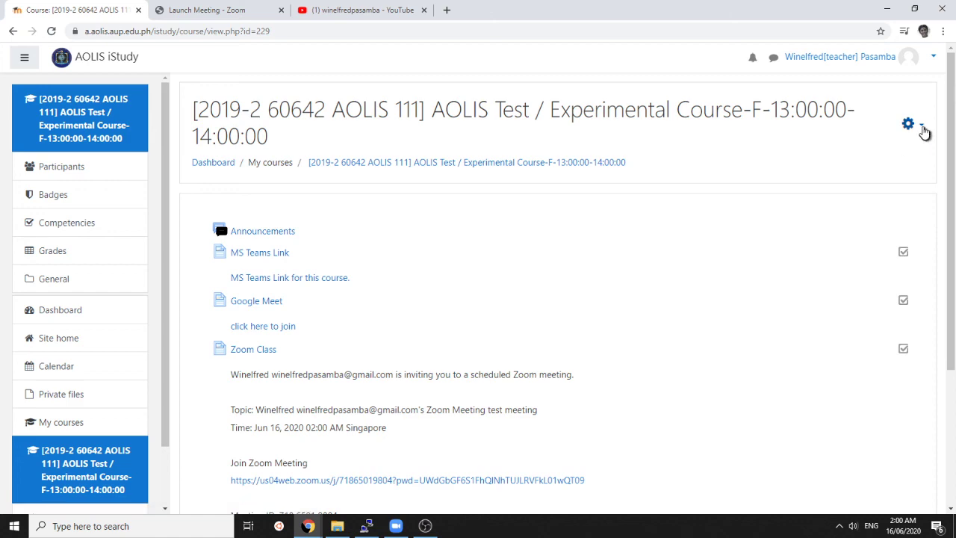
click(922, 128)
click(872, 166)
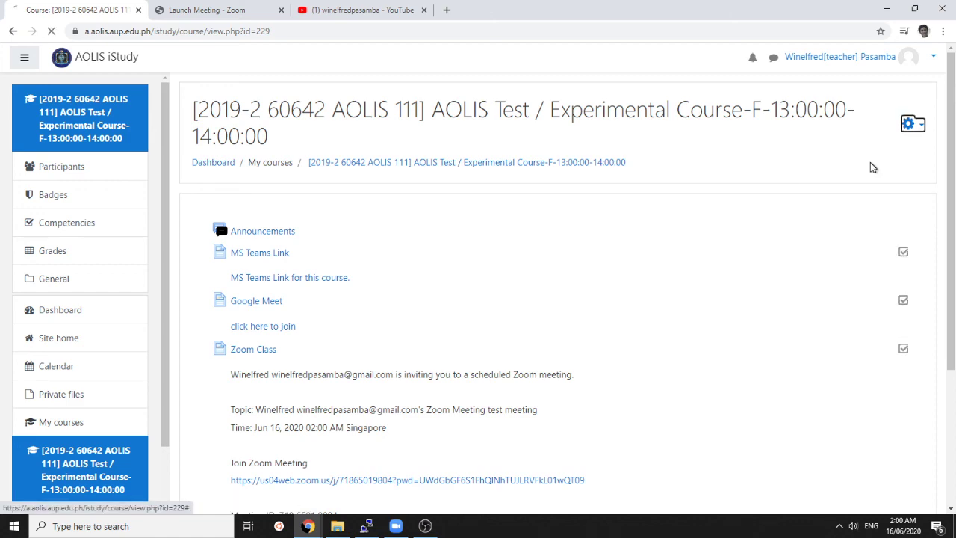
Step: Add a new Page resource to the course
scroll(747, 224, down, 3)
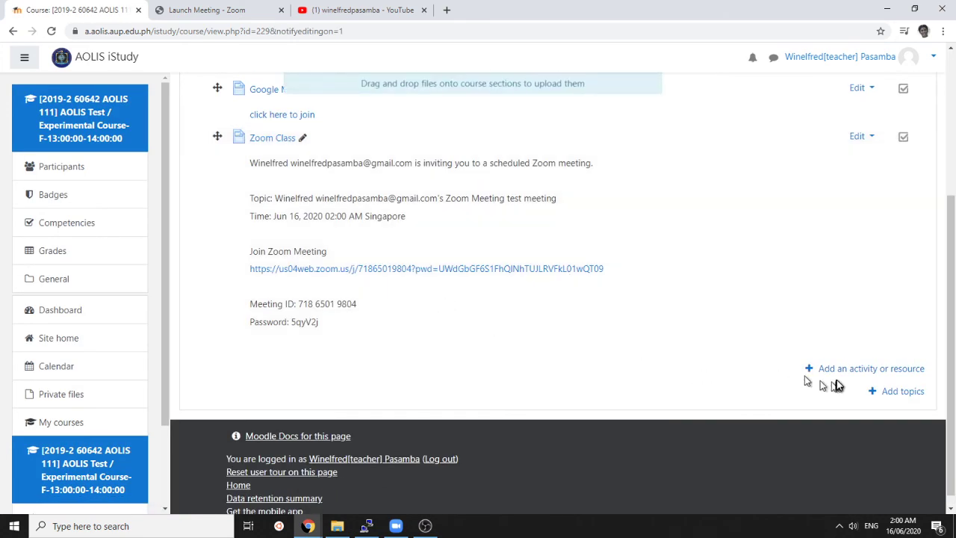
click(843, 370)
scroll(442, 424, down, 3)
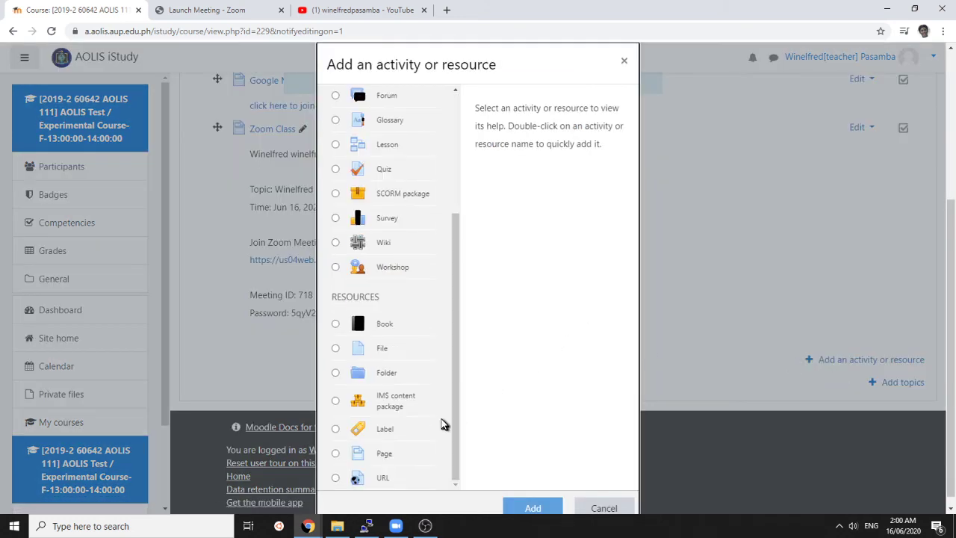
click(385, 453)
click(532, 507)
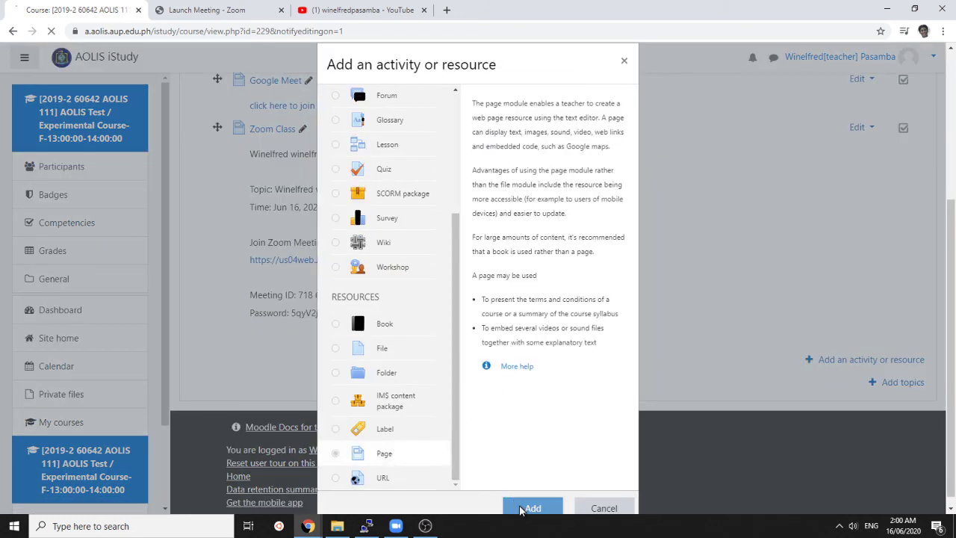
Step: Name the page 'Another Link' with description 'My youtube channel', shown on the course page
click(433, 282)
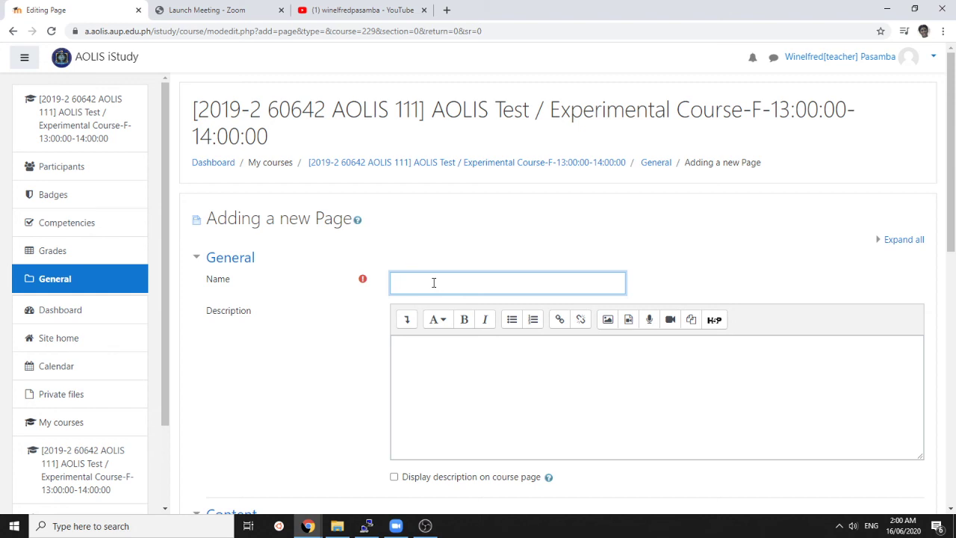
text(Another Link)
click(401, 477)
click(427, 390)
text(My youtube channel)
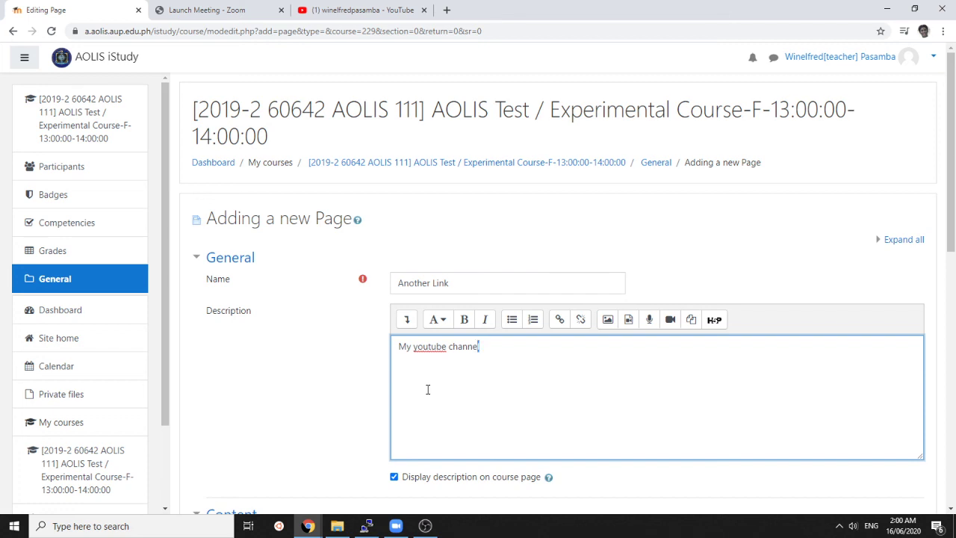
click(561, 321)
Step: Link the description text to the copied YouTube channel address
click(377, 20)
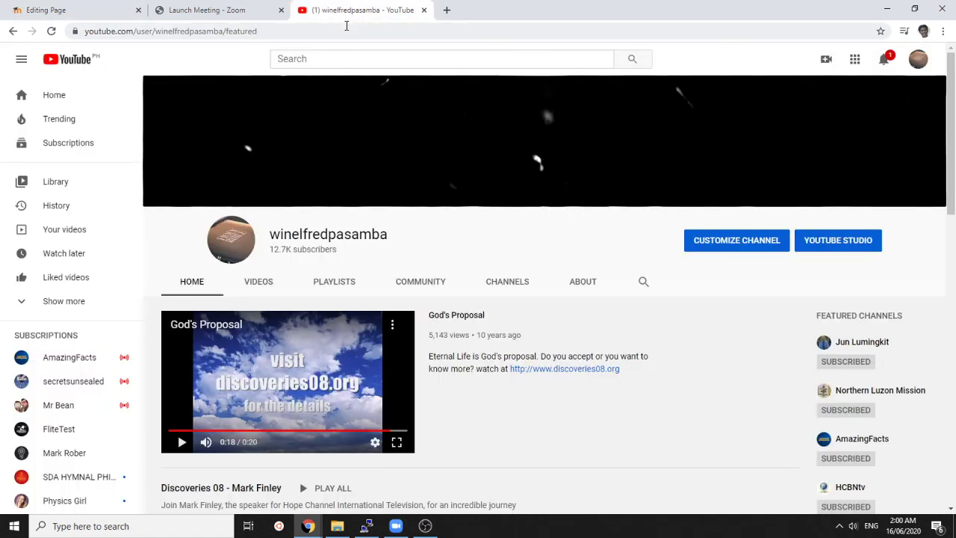
click(346, 27)
right_click(347, 26)
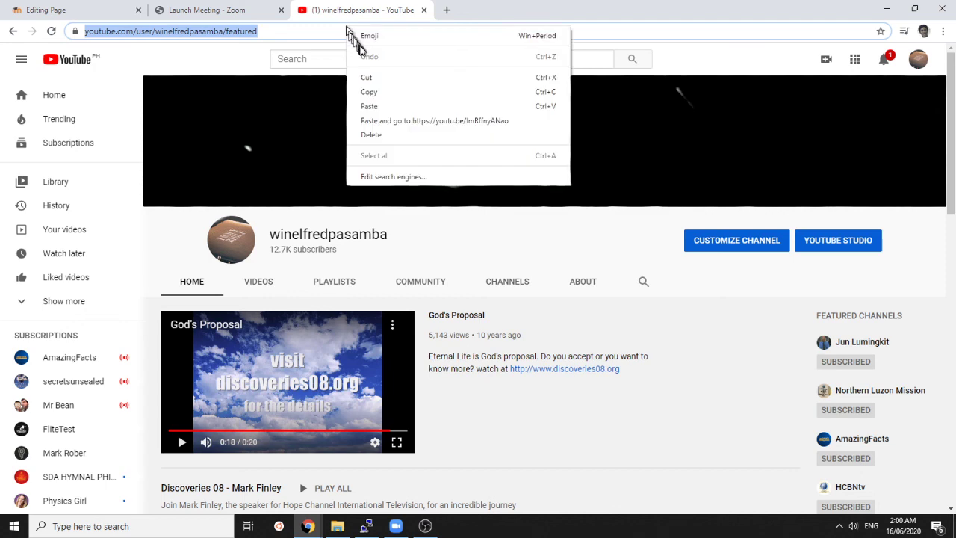
click(383, 93)
click(108, 6)
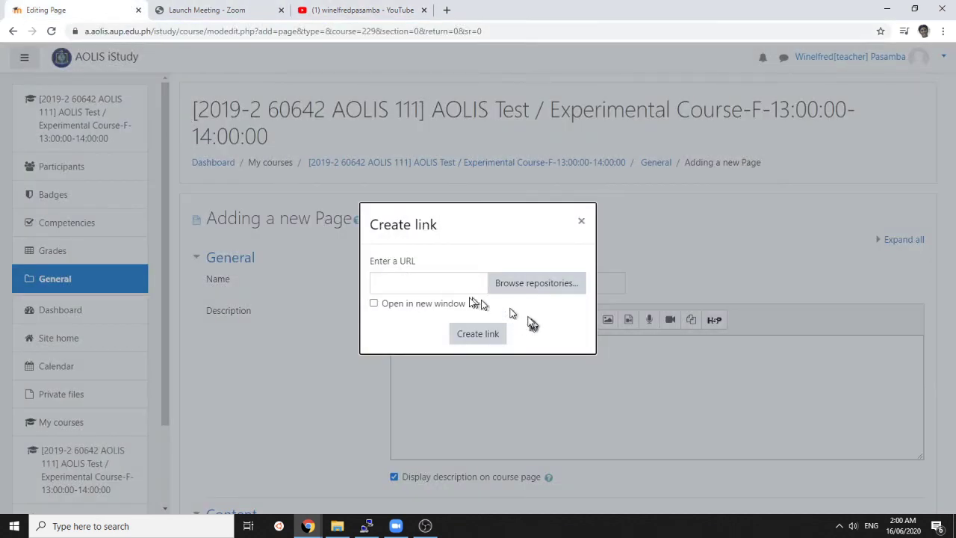
click(392, 285)
right_click(395, 280)
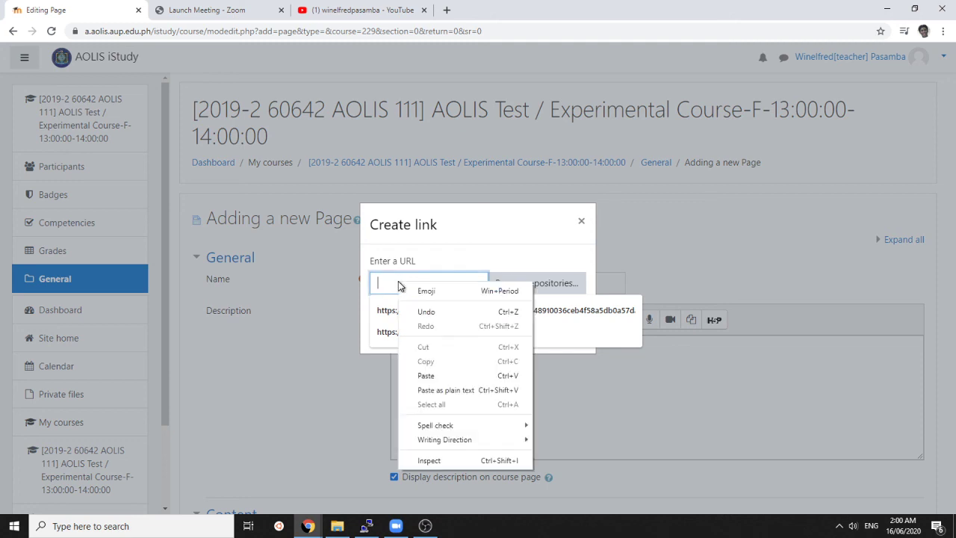
click(448, 375)
click(480, 332)
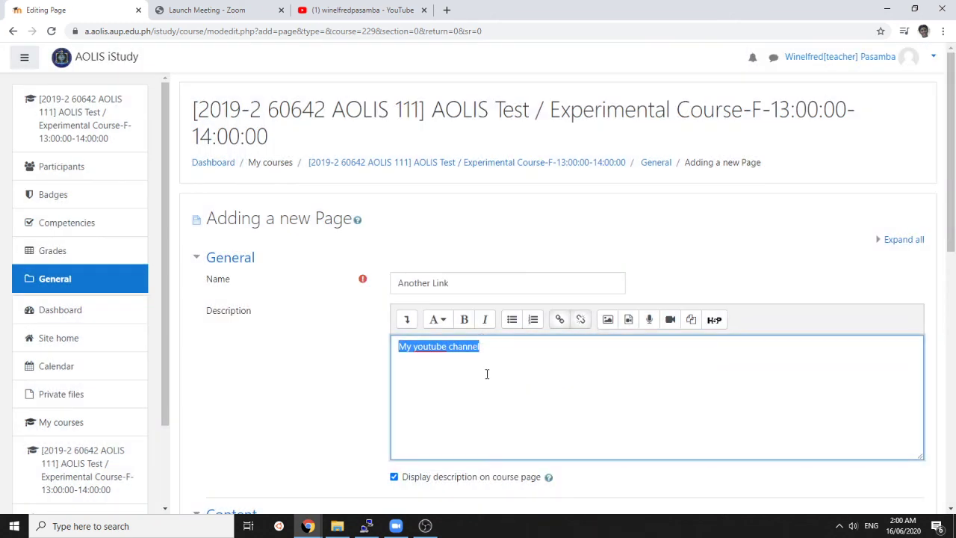
Step: Paste the linked 'My youtube channel' text into the Page content and save the page
scroll(381, 373, down, 3)
scroll(433, 314, up, 3)
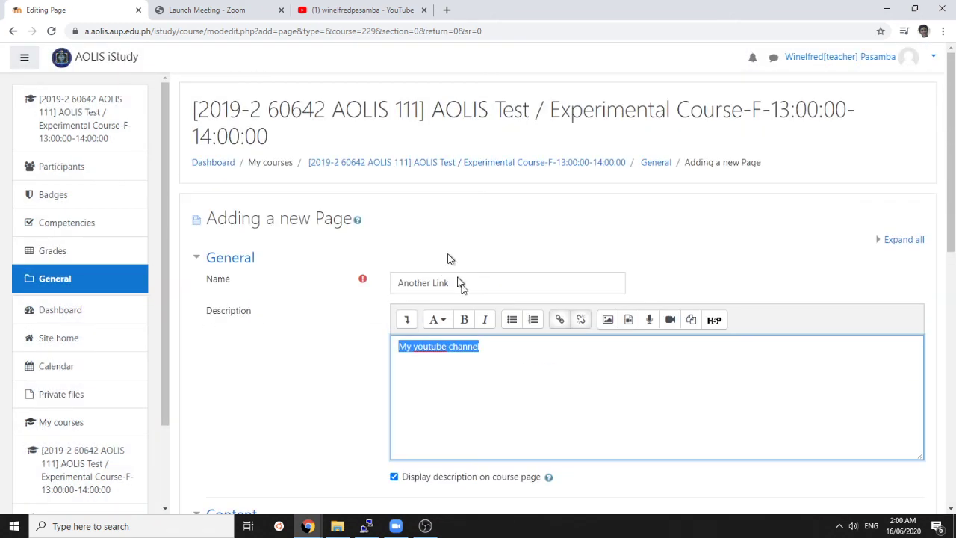
right_click(507, 389)
click(564, 245)
scroll(522, 358, down, 3)
click(493, 366)
right_click(492, 365)
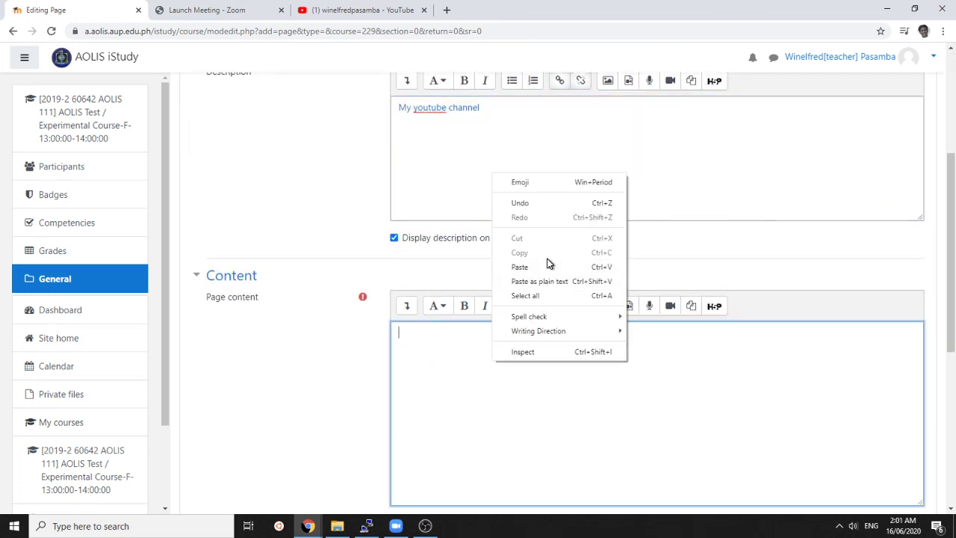
click(548, 263)
scroll(380, 407, down, 5)
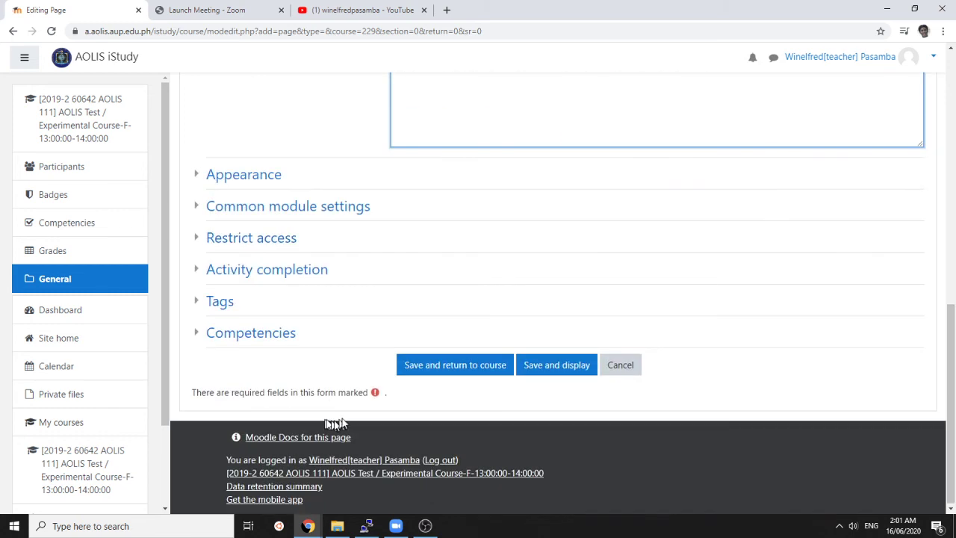
click(428, 369)
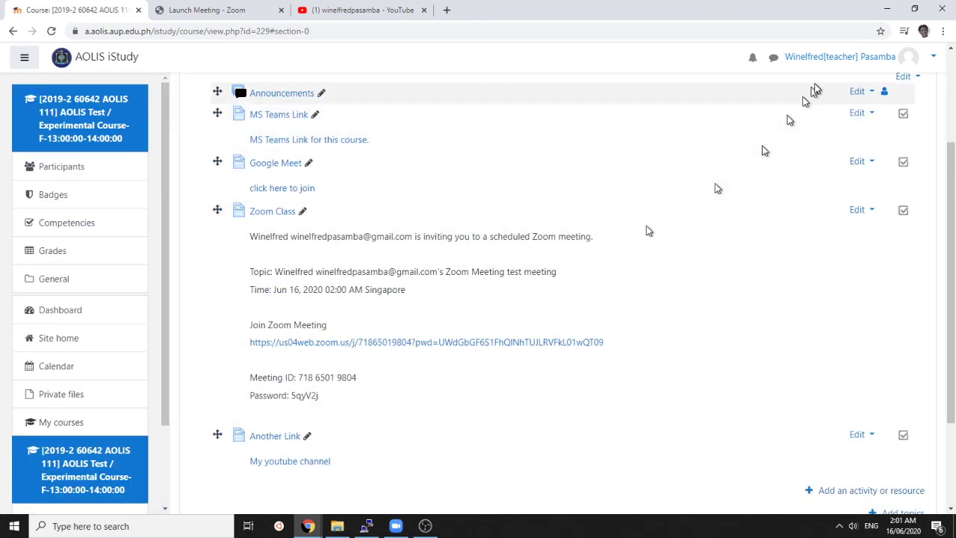
Step: Switch the course view to the Student role
scroll(844, 112, up, 2)
click(908, 124)
click(925, 58)
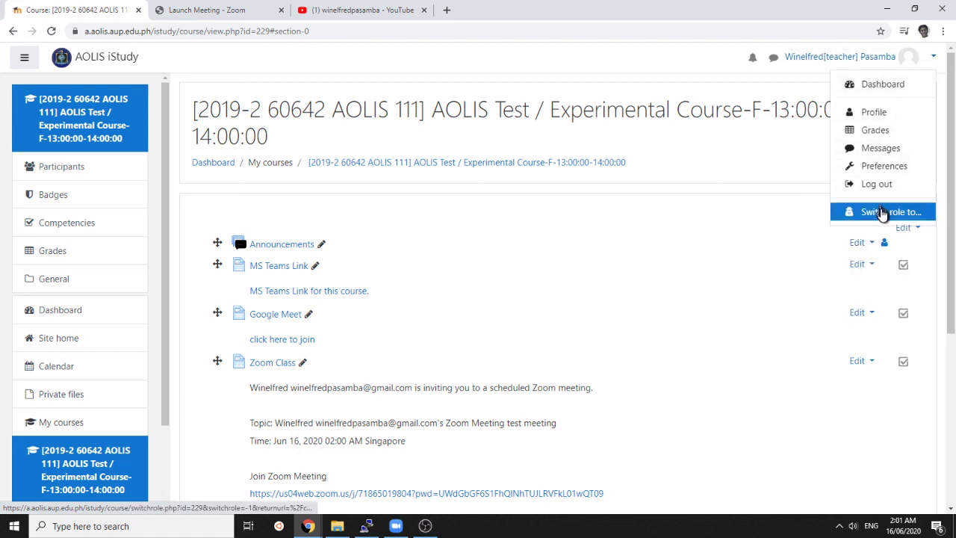
click(885, 212)
click(210, 334)
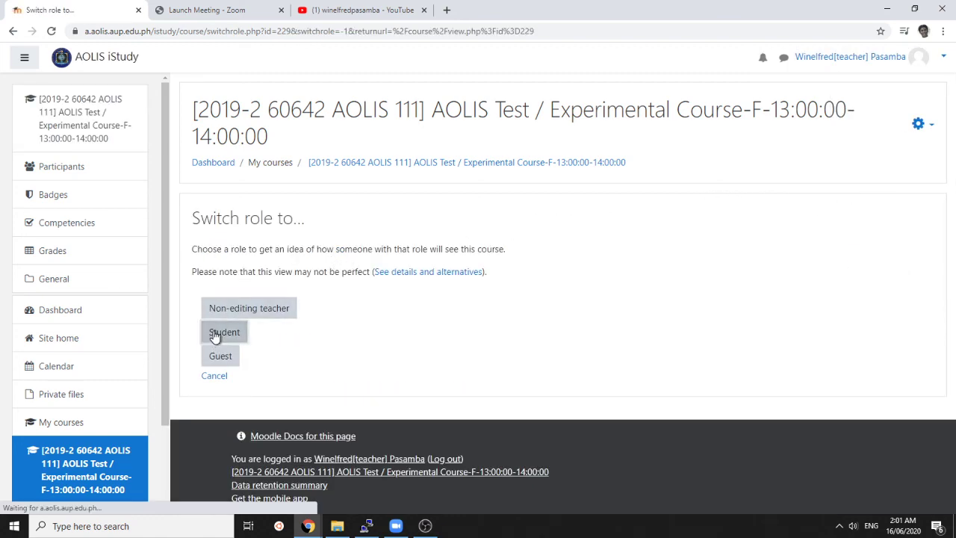
Step: Check that Another Link's 'My youtube channel' link opens the YouTube channel, then close that tab
scroll(409, 307, down, 3)
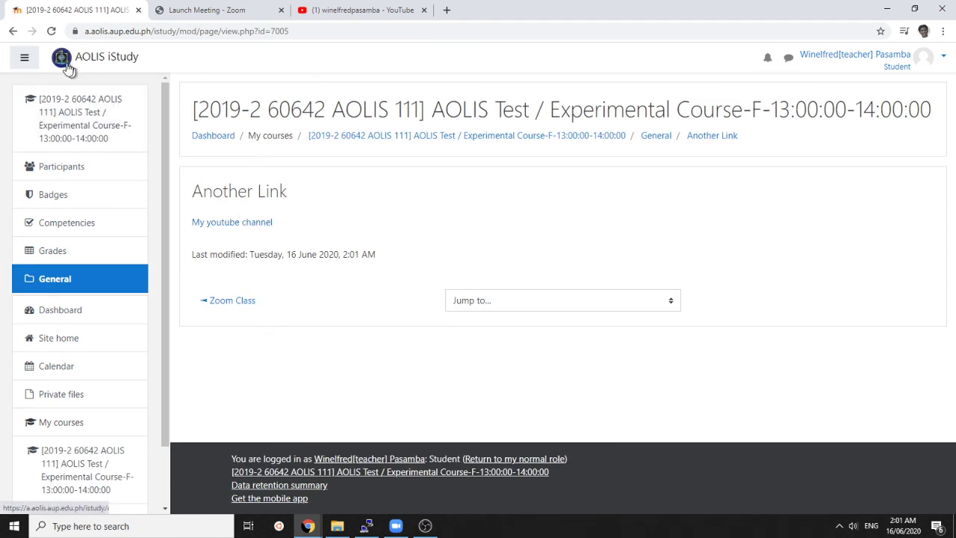
click(11, 31)
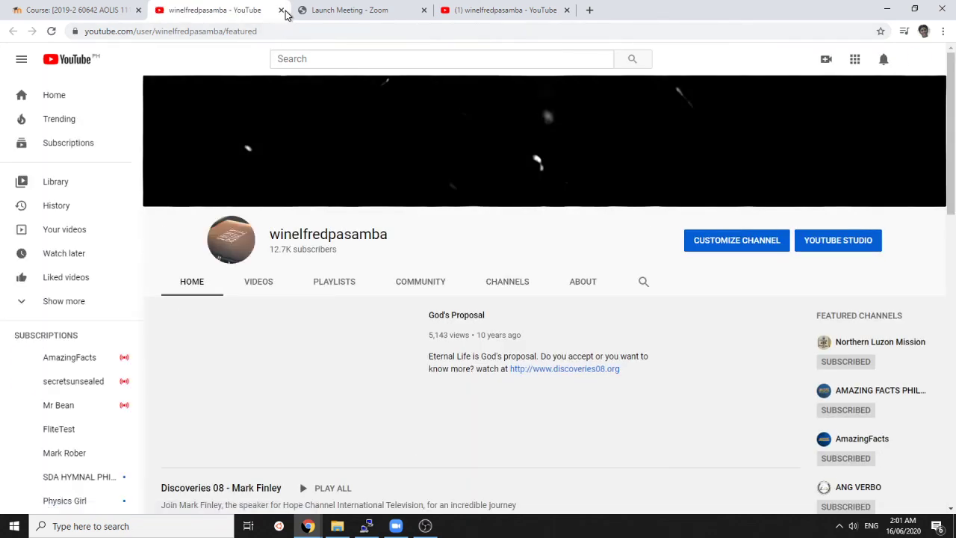
click(281, 10)
scroll(331, 141, up, 1)
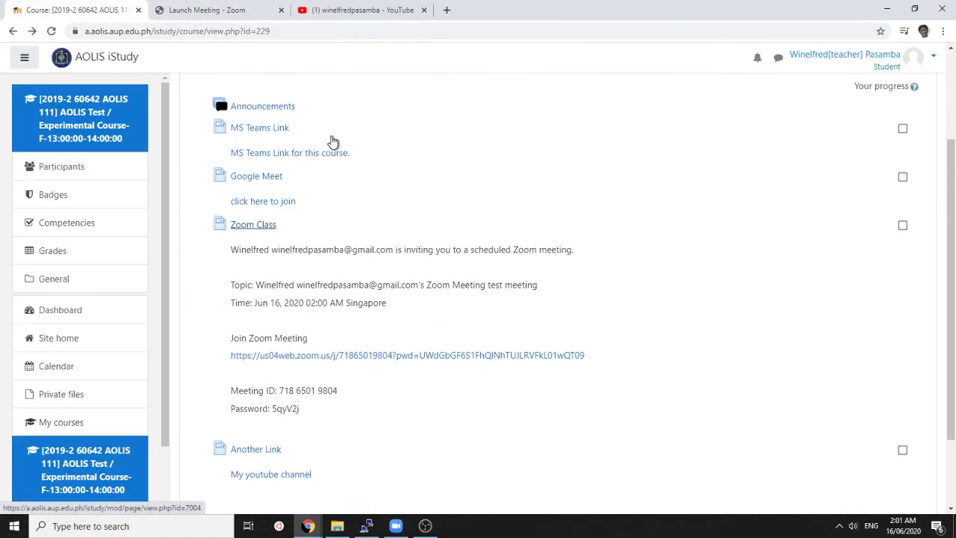
scroll(330, 141, up, 2)
scroll(418, 218, down, 3)
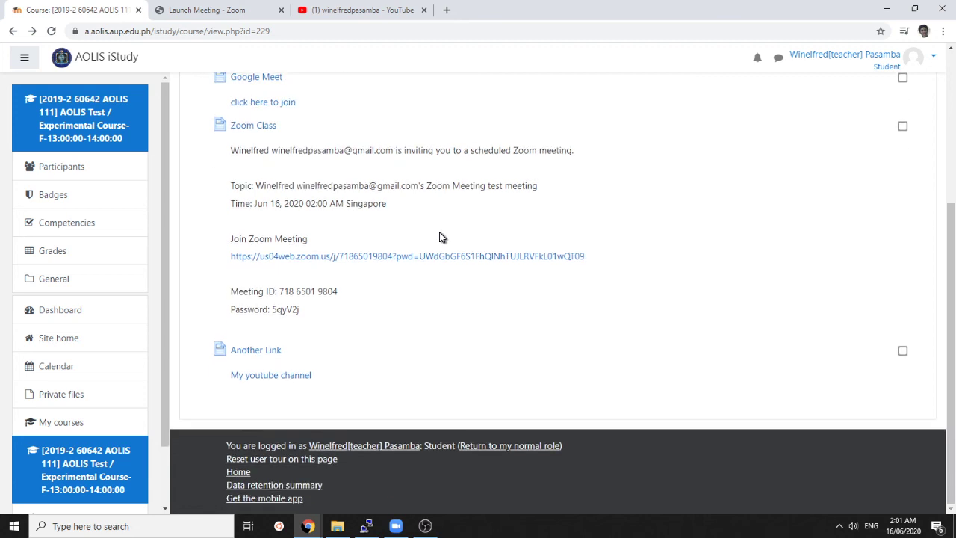
scroll(439, 235, up, 3)
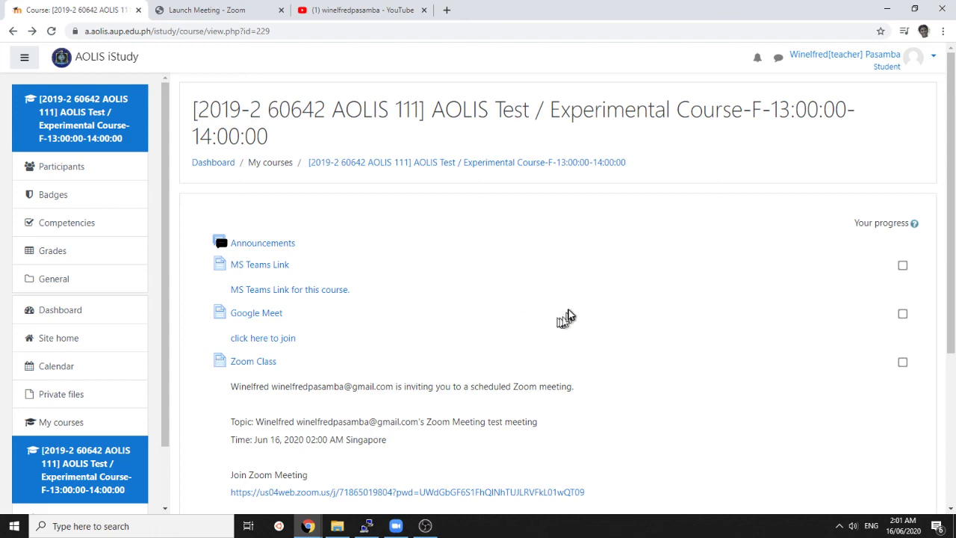
scroll(569, 312, down, 2)
scroll(568, 312, up, 2)
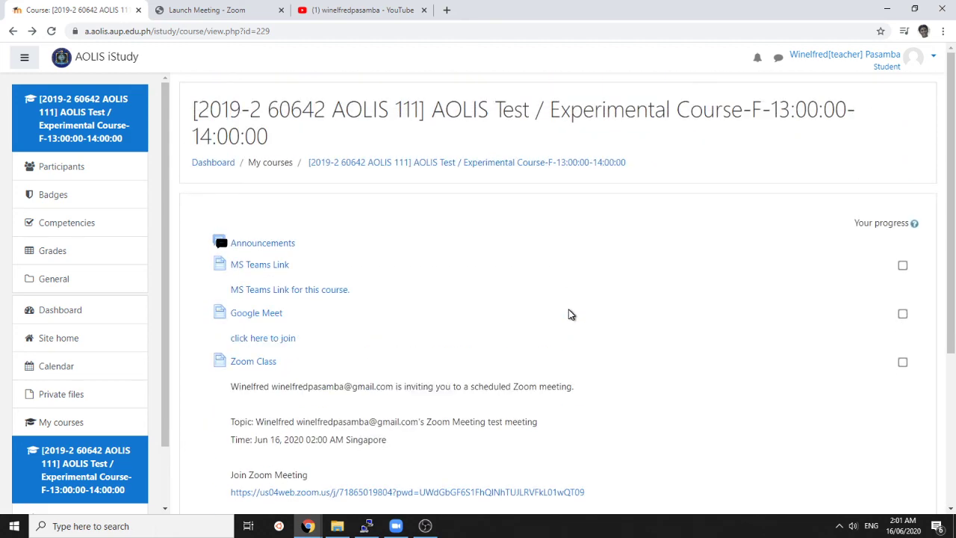